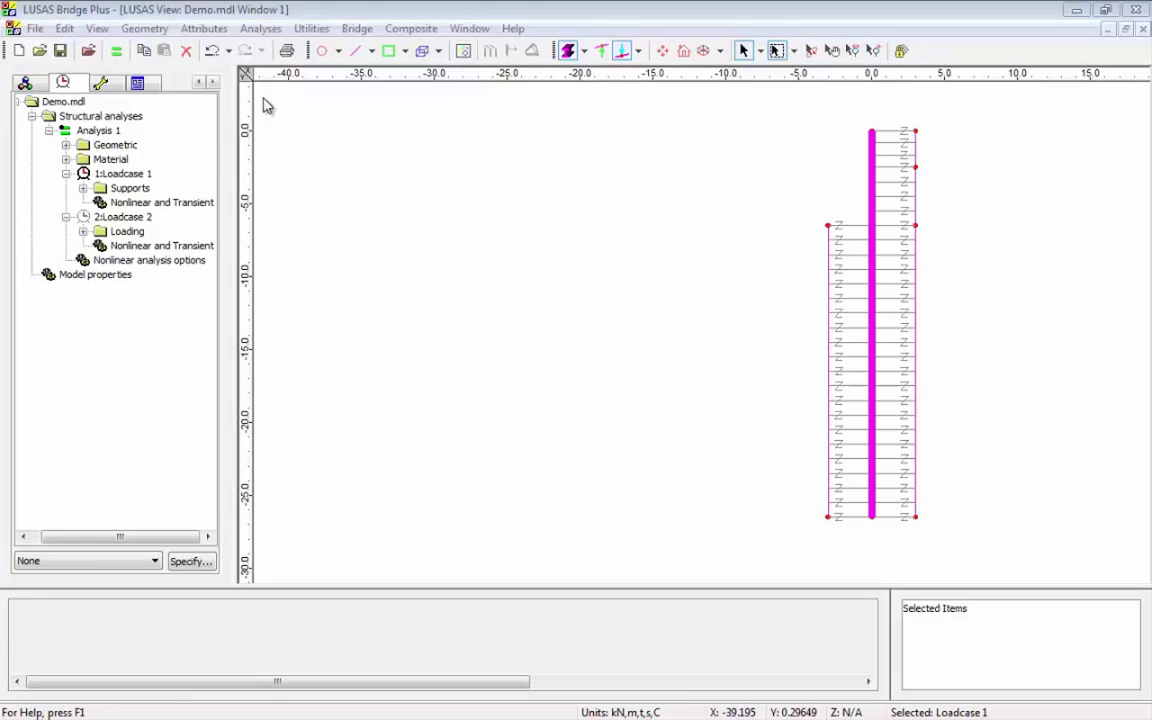
Review which wall elements carry the Thick Beam and Soil Mesh attributes
click(30, 83)
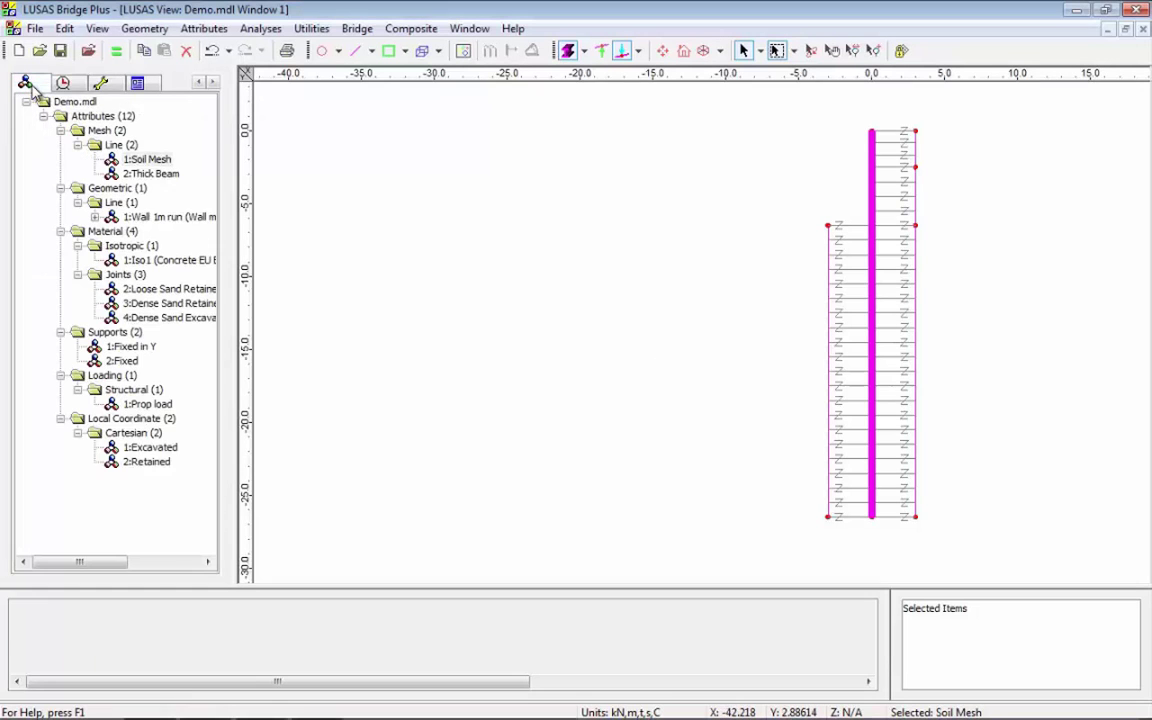
click(160, 173)
drag(855, 124, 888, 555)
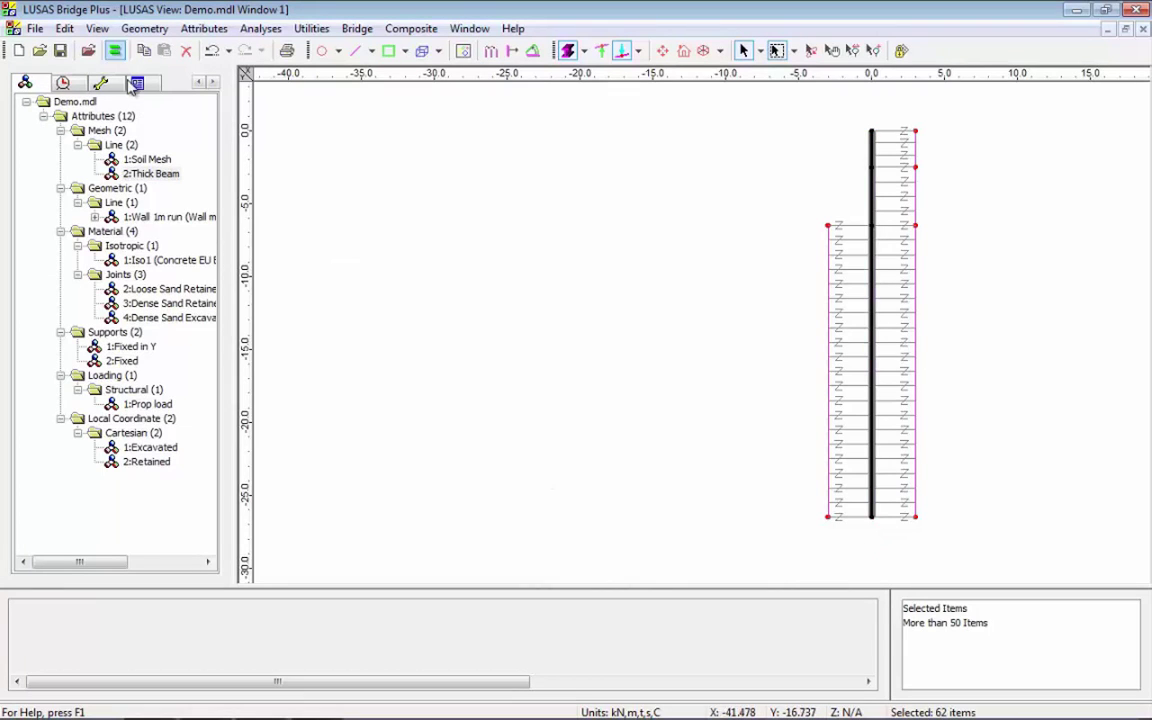
click(150, 159)
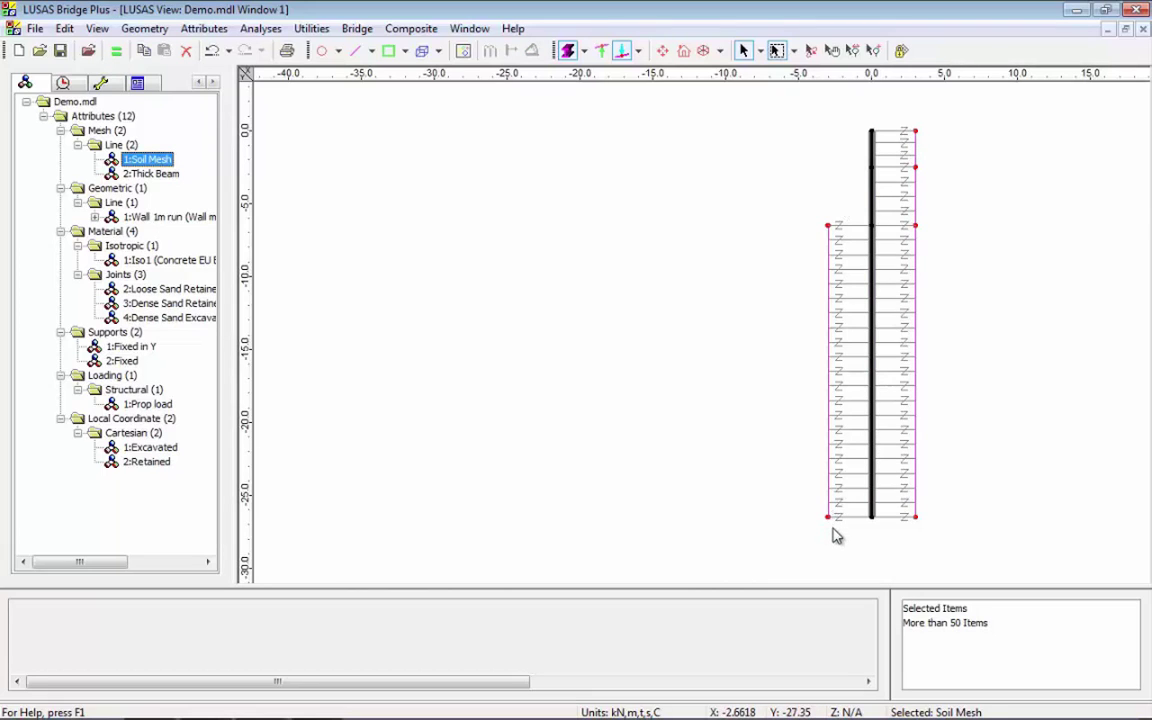
click(710, 375)
Set Loadcase 2 as the active loadcase, then return to the attributes tree
click(82, 83)
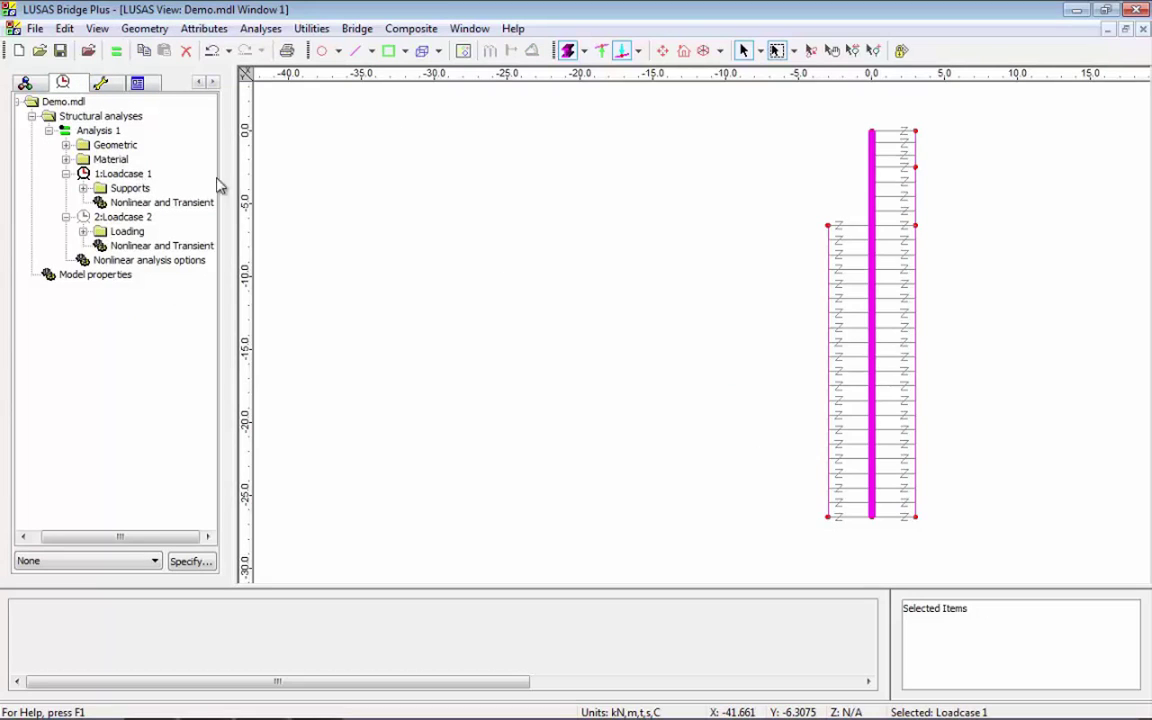
right_click(126, 217)
click(175, 229)
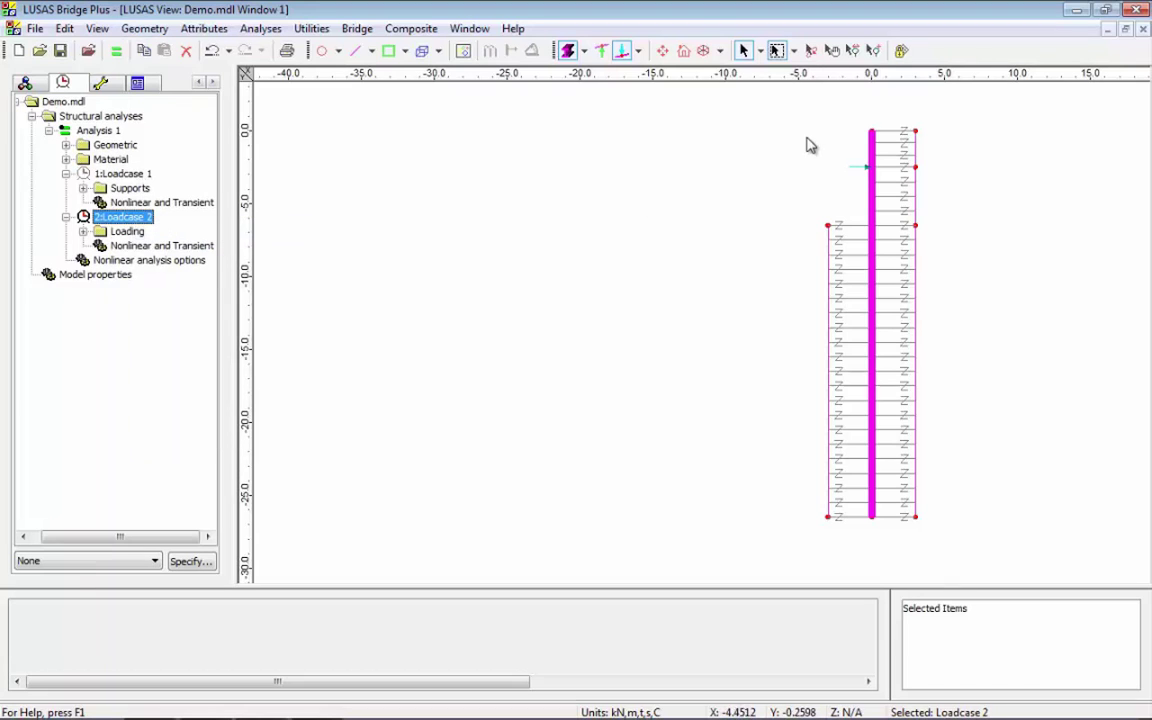
click(850, 172)
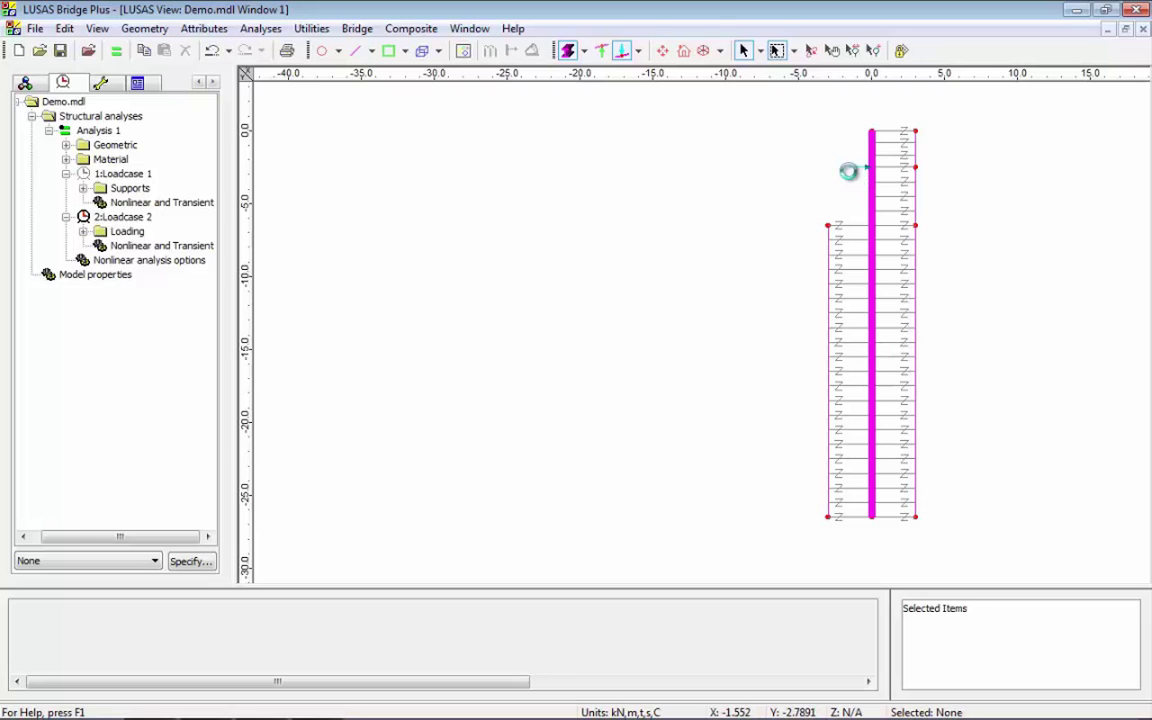
click(40, 88)
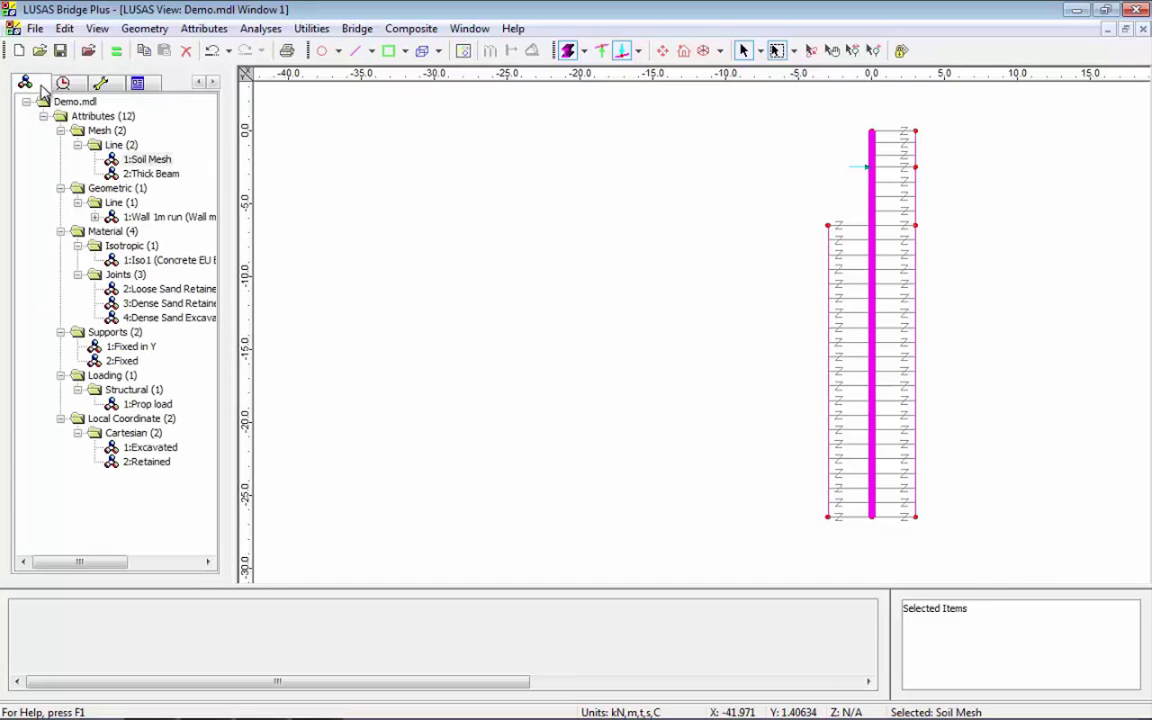
Open Loose Sand Retained's earth pressure definition and check surcharge 10.0 and unit weight 12.0
click(203, 289)
double_click(203, 289)
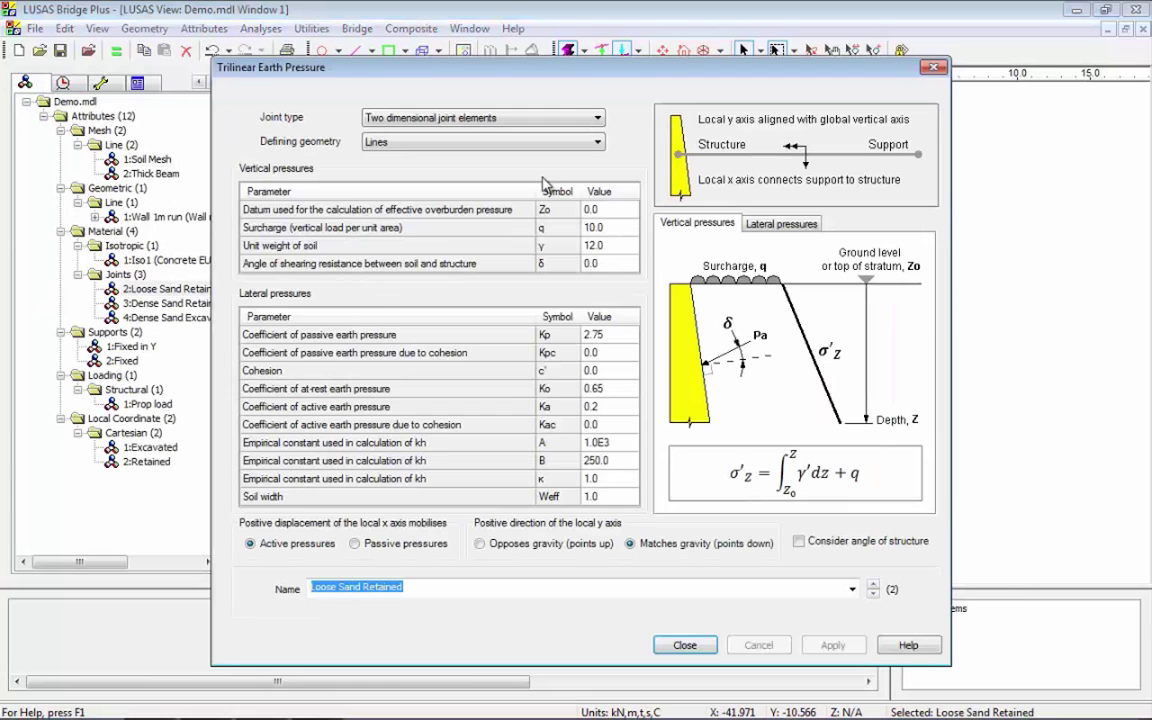
drag(527, 70, 430, 80)
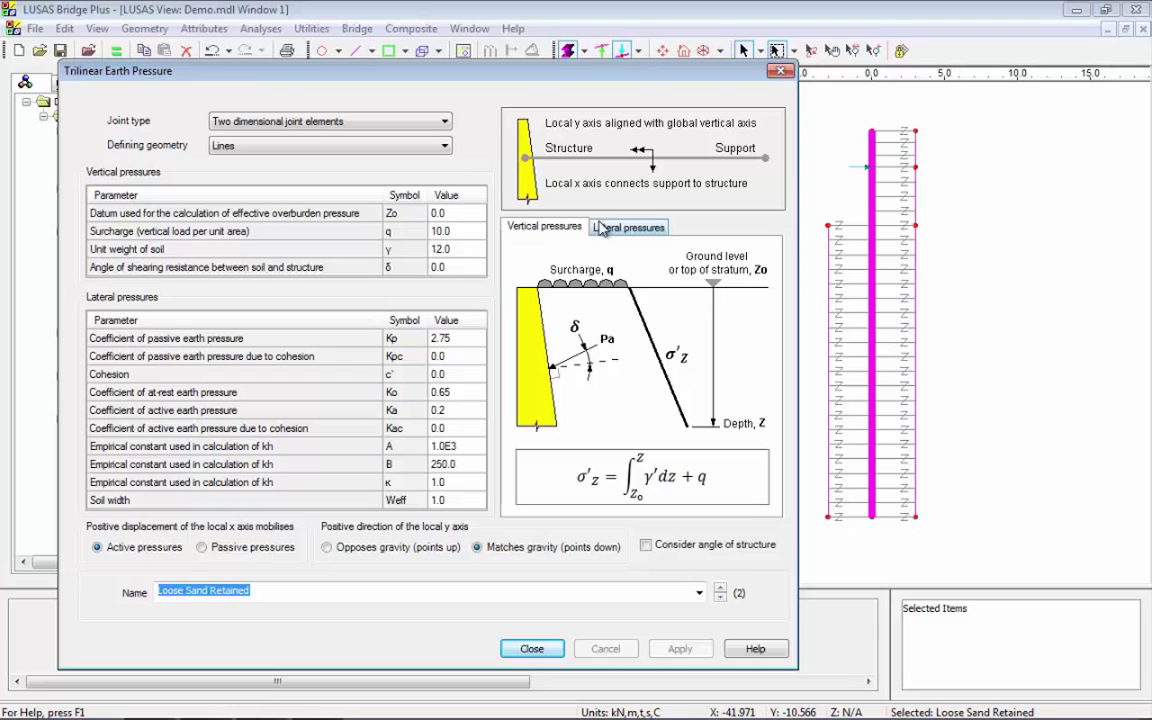
click(364, 238)
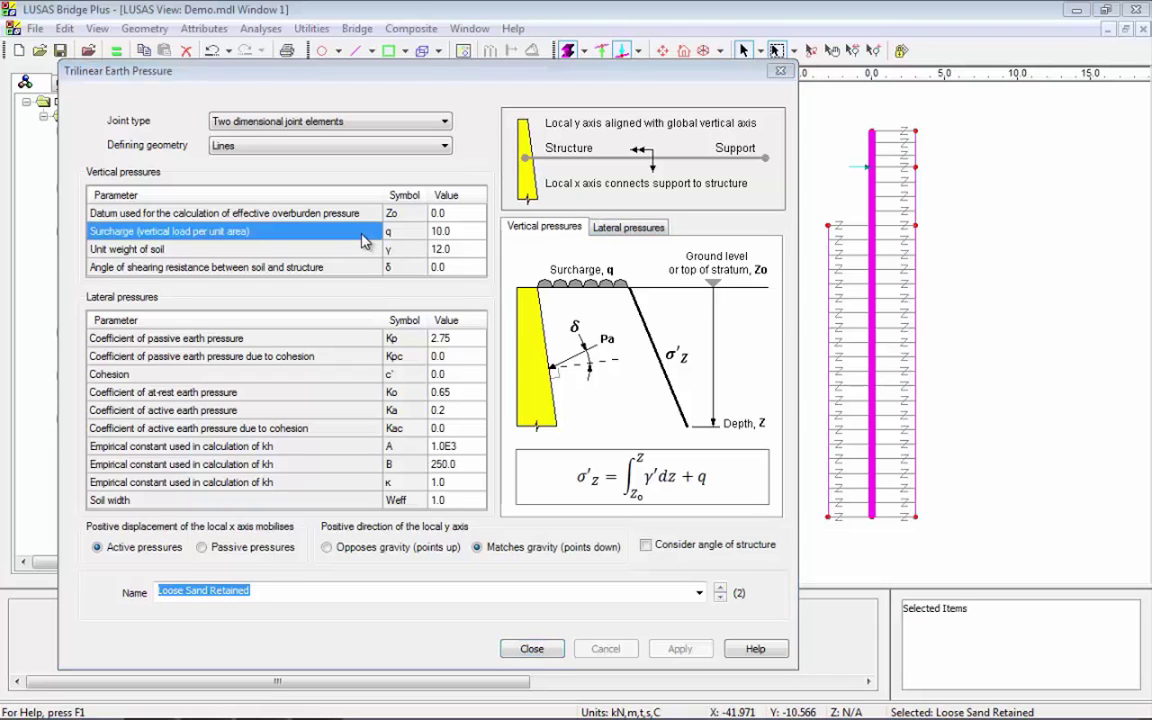
click(468, 236)
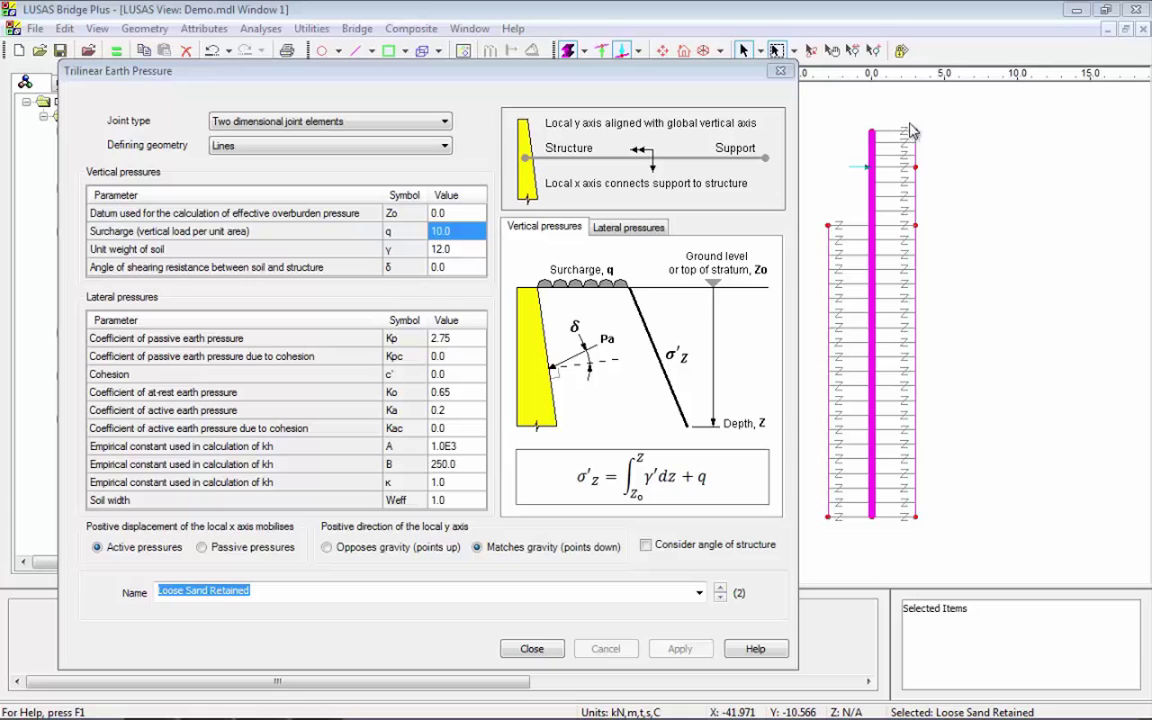
click(378, 251)
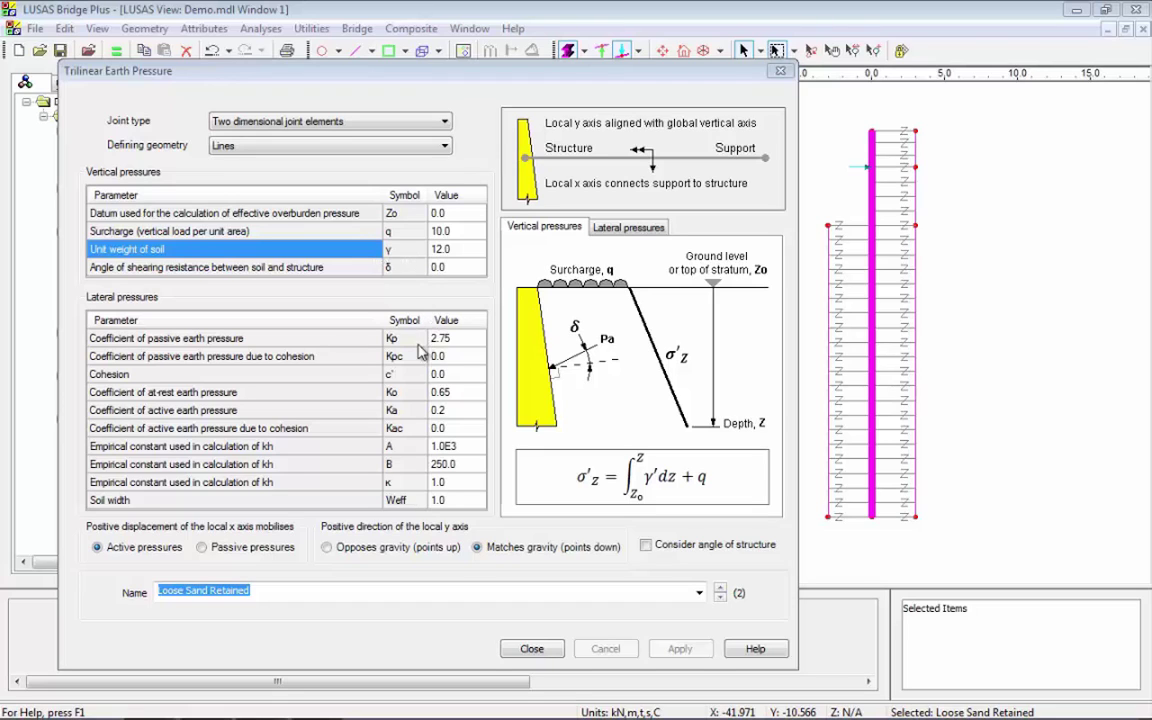
View the Loose Sand Retained lateral pressures diagram, then close the Trilinear Earth Pressure dialog
click(343, 430)
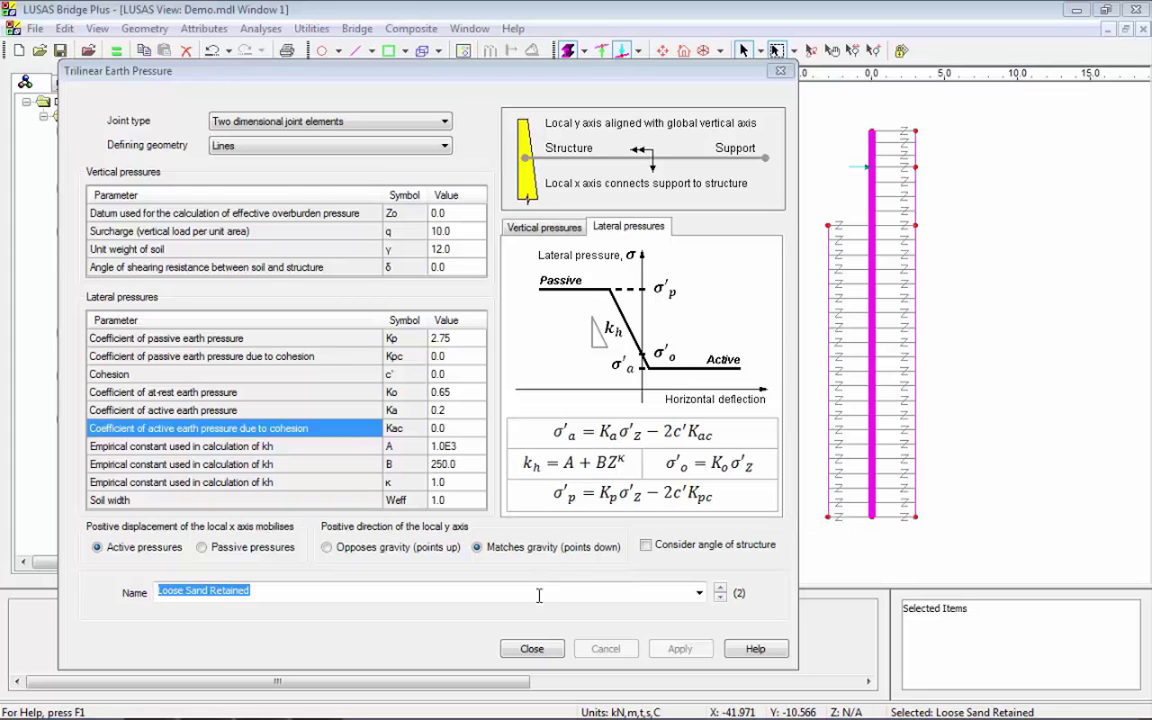
click(531, 648)
Save and solve the retaining wall analysis
click(562, 457)
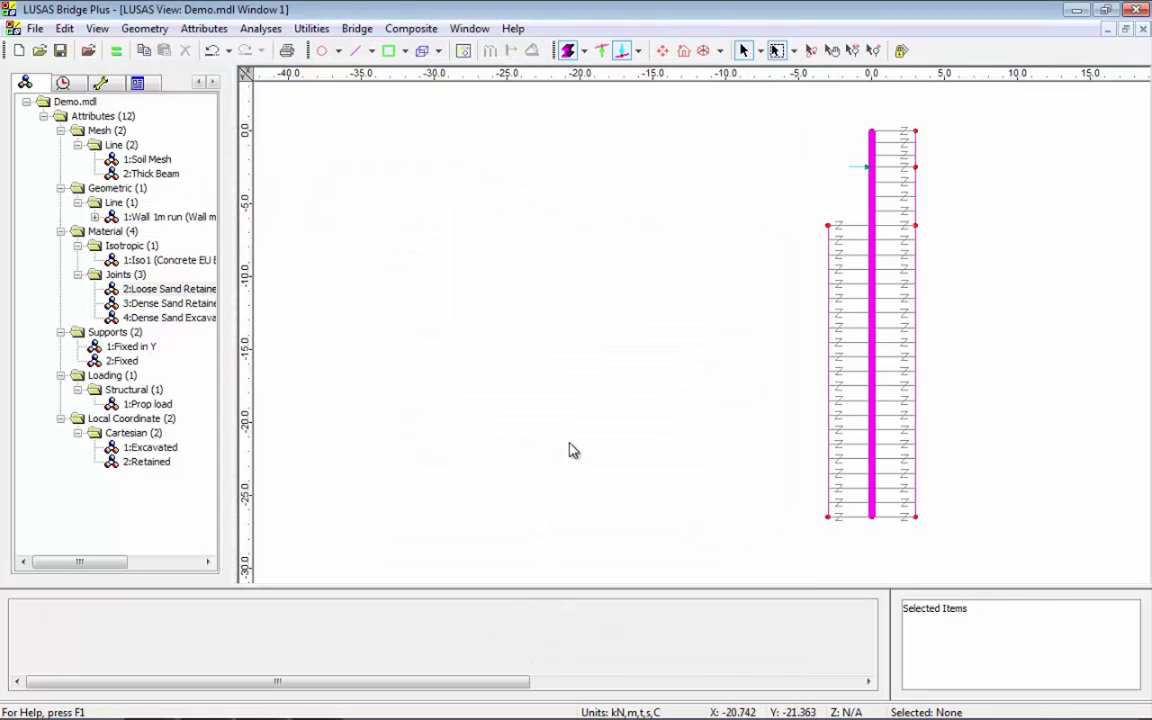
click(116, 52)
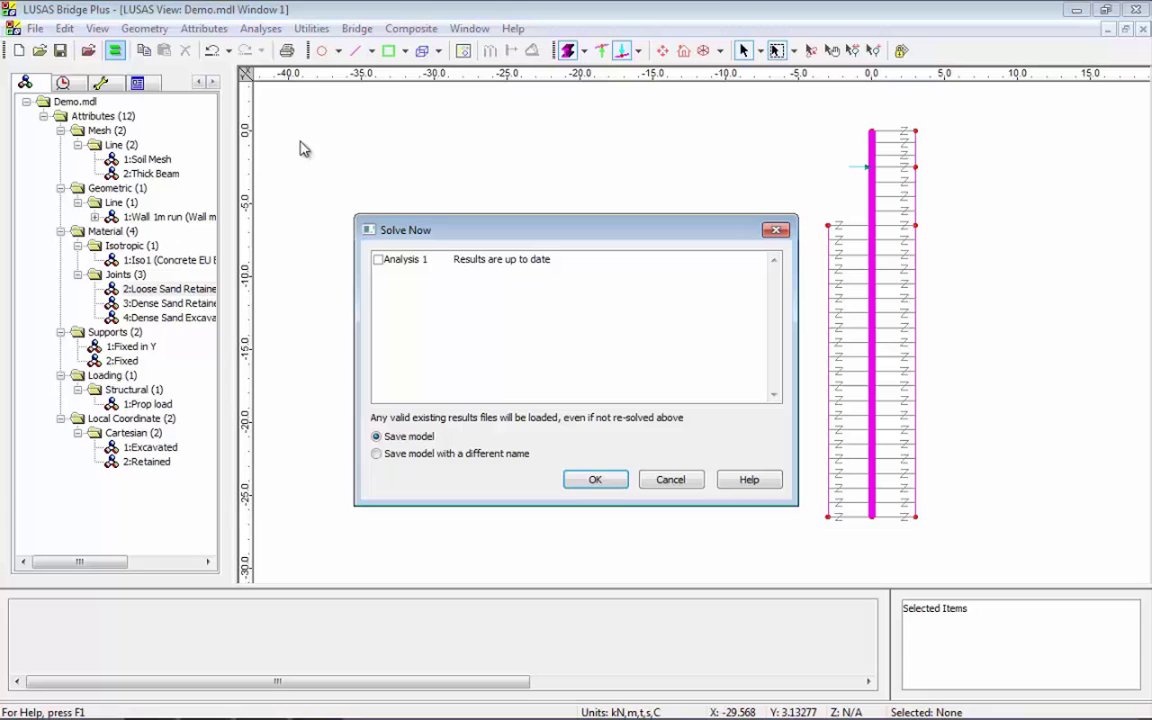
click(603, 481)
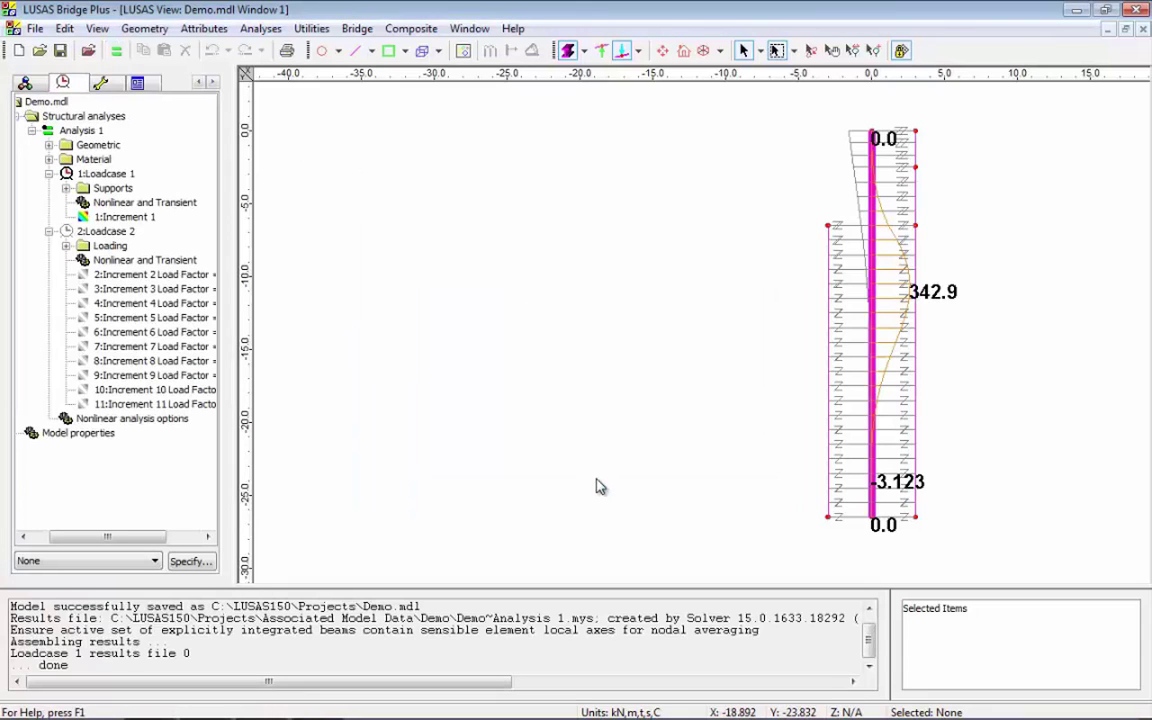
Step through the Loadcase 1 bending moment results for Increments 2, 6 and 11
click(112, 172)
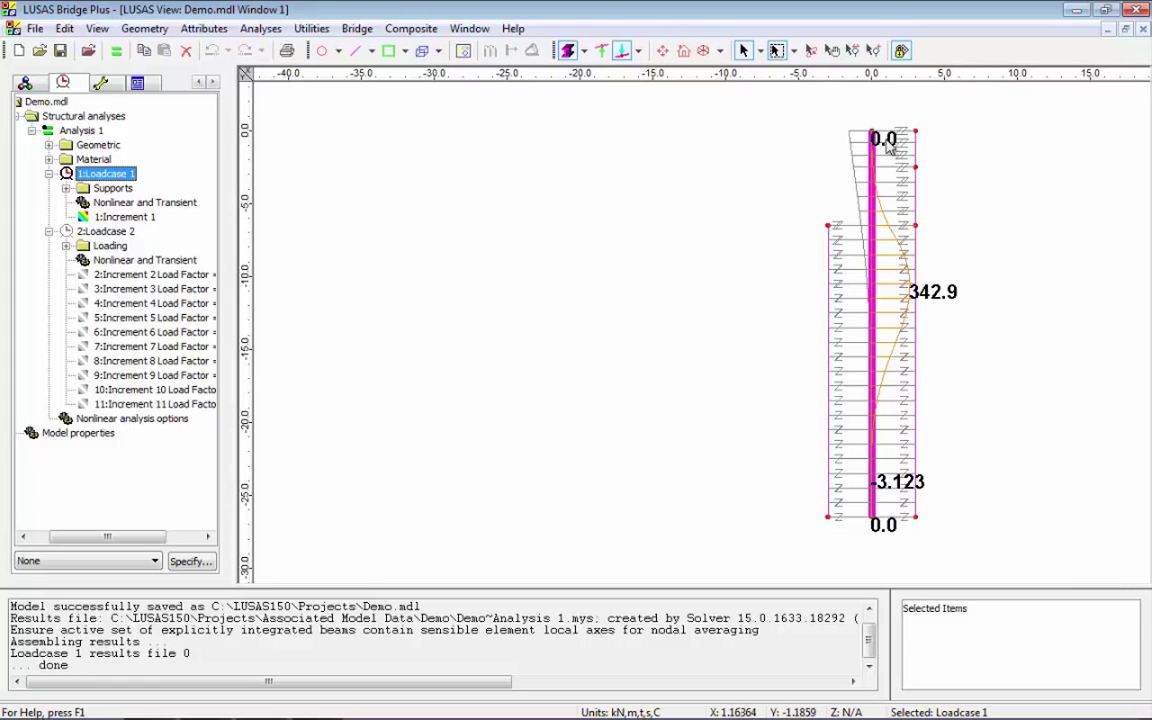
right_click(208, 274)
click(235, 290)
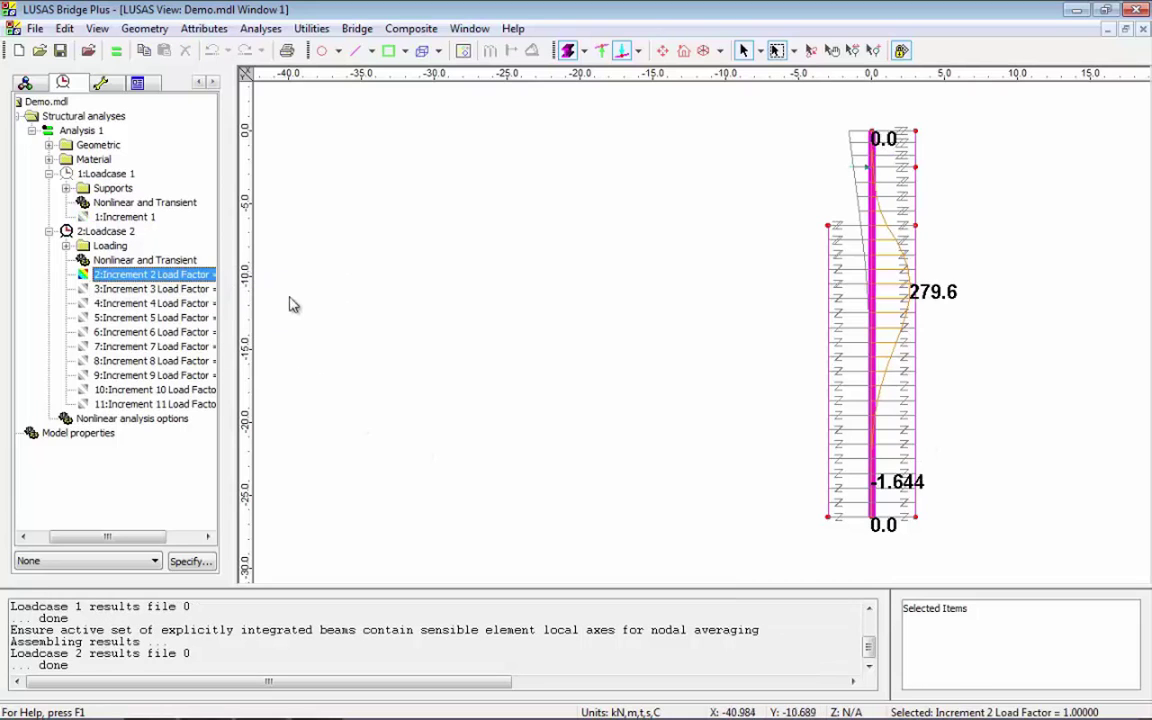
right_click(215, 332)
click(240, 349)
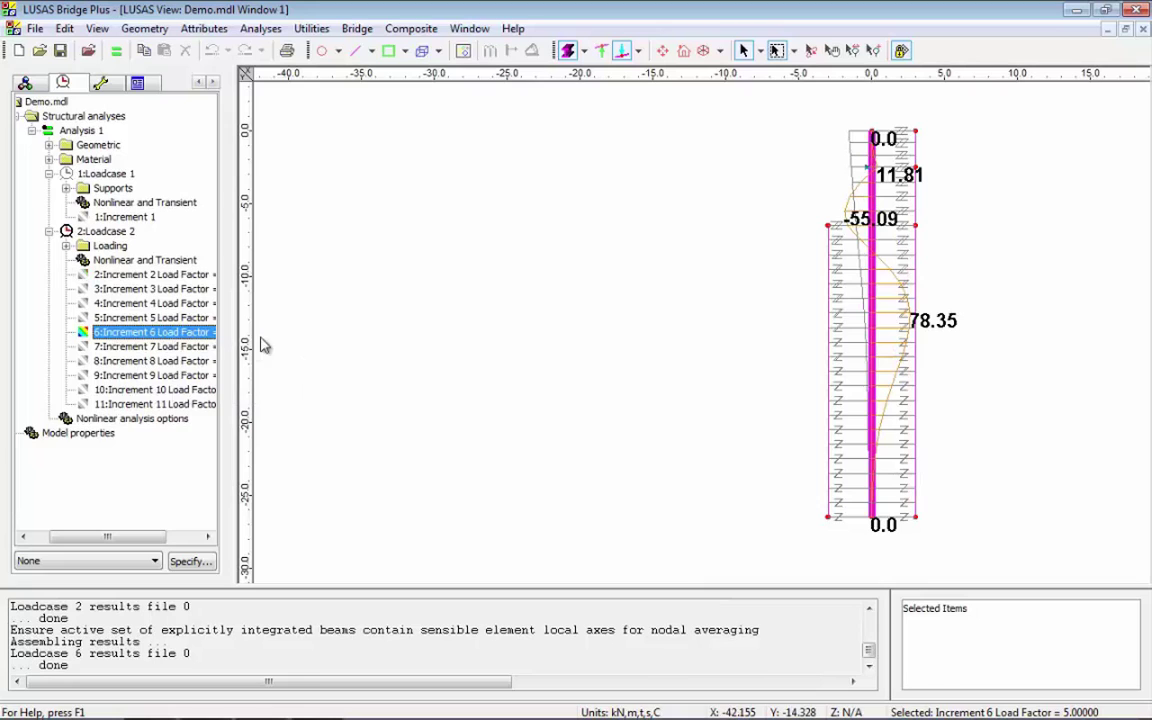
right_click(214, 404)
click(252, 416)
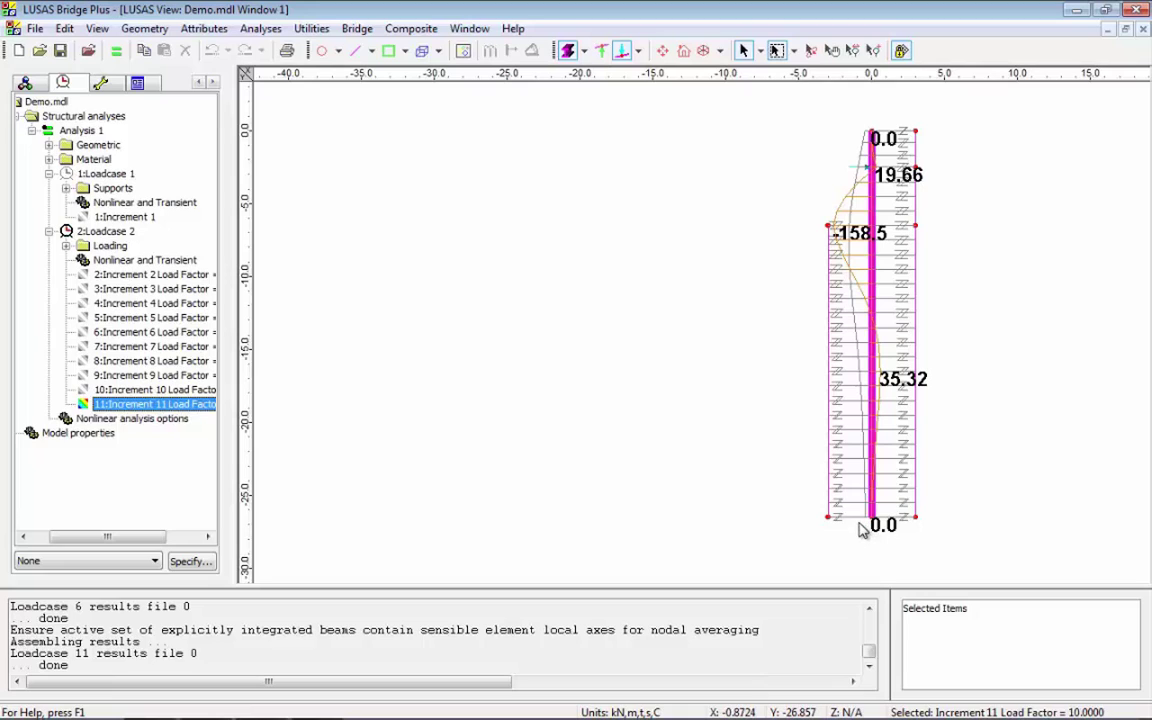
Close the loaded results files and return to the analysis tree
click(645, 461)
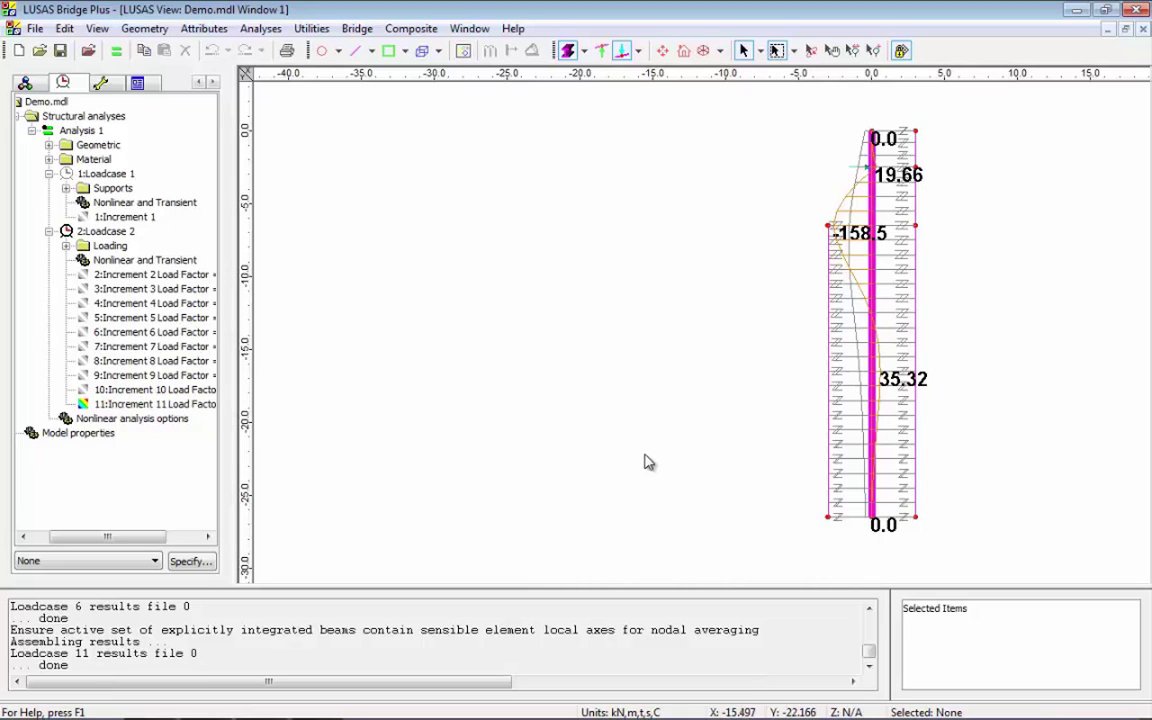
click(34, 81)
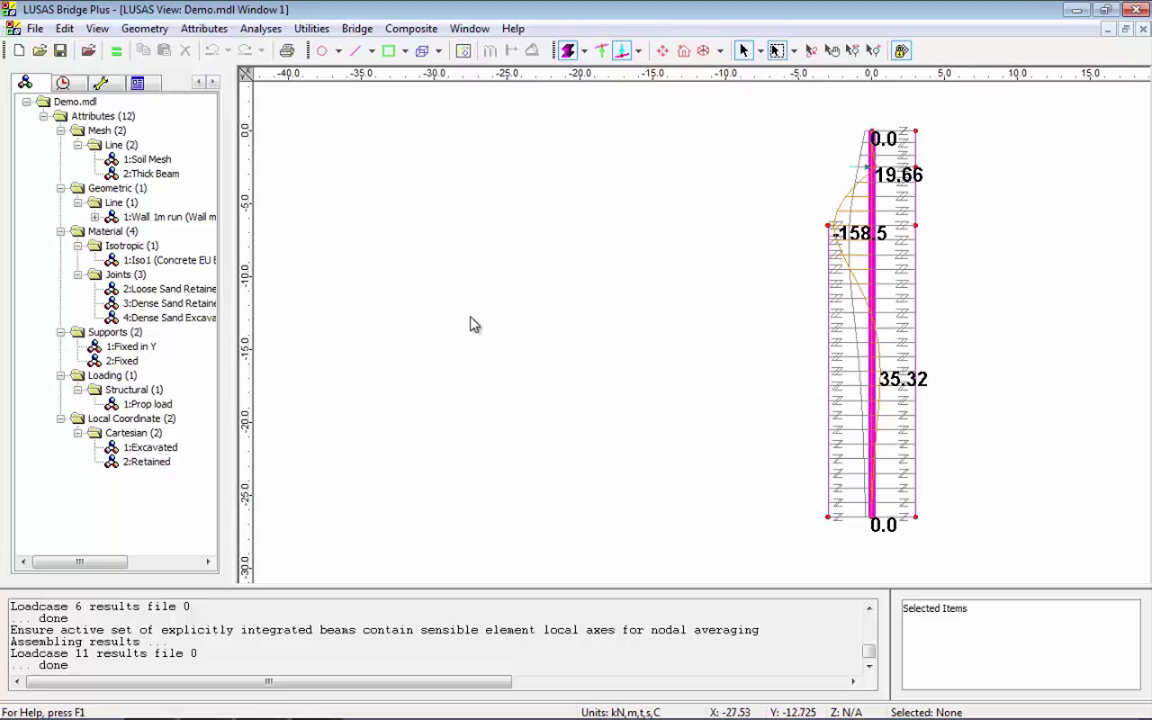
click(64, 83)
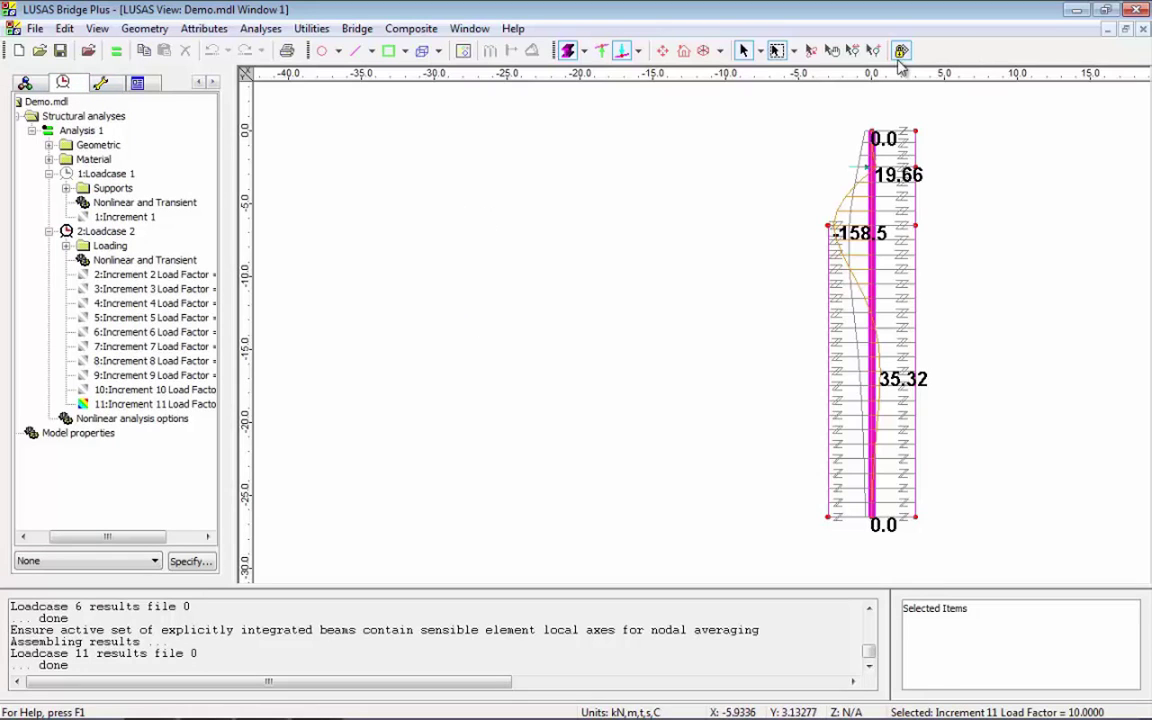
click(811, 52)
Duplicate Analysis 1 and rename the copy 'Analysis 2 Lower bound'
click(566, 406)
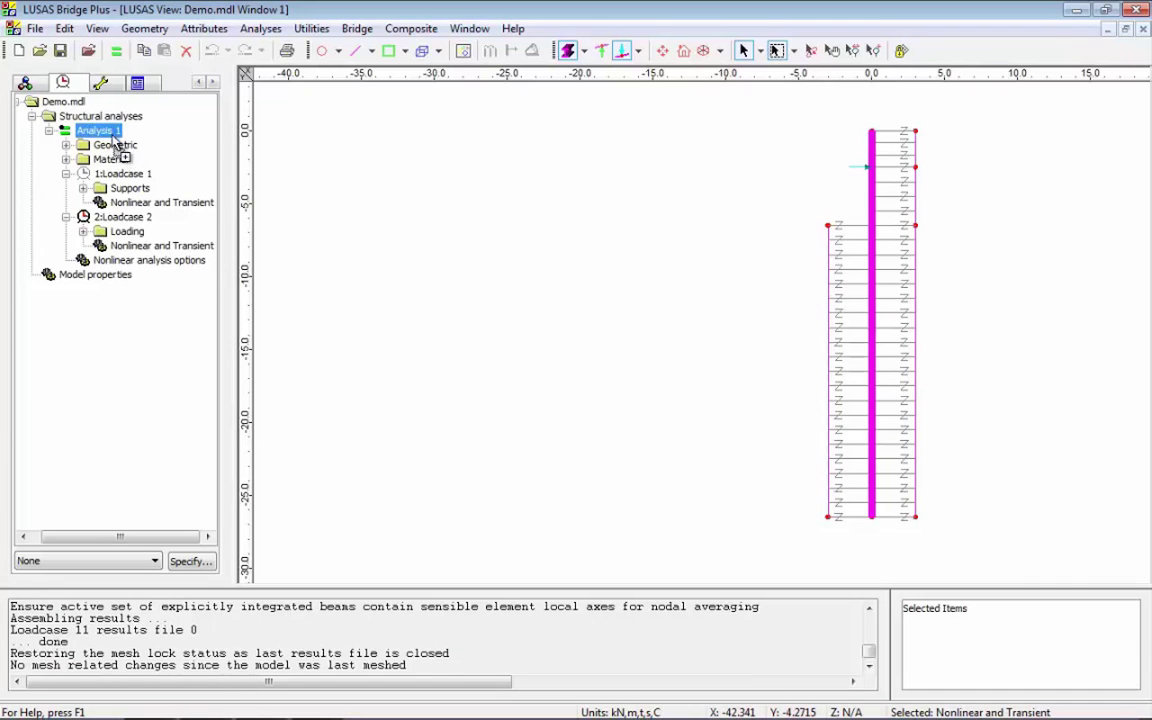
drag(115, 143, 120, 256)
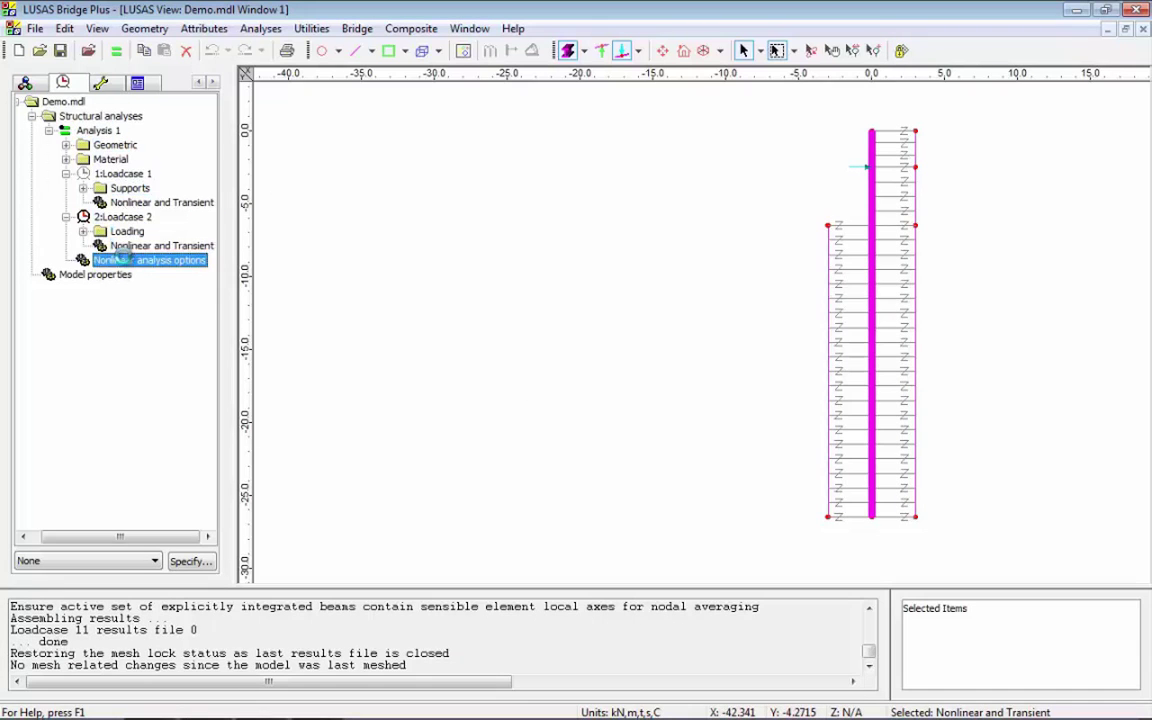
right_click(139, 273)
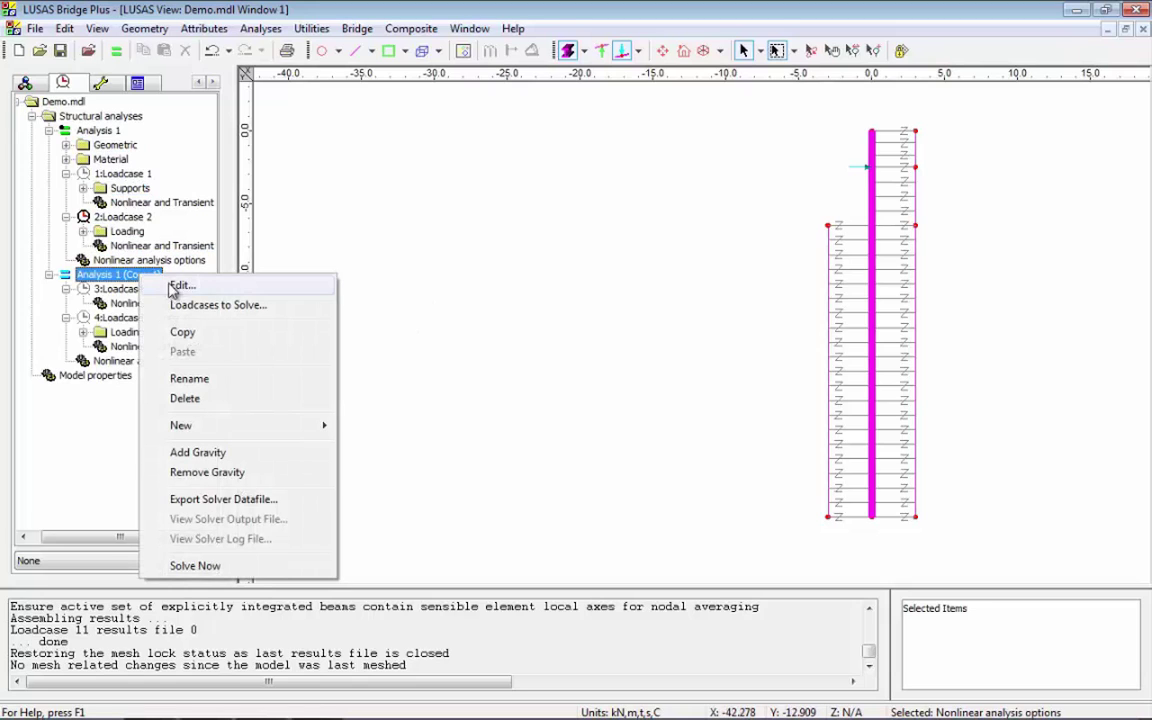
click(212, 380)
click(168, 273)
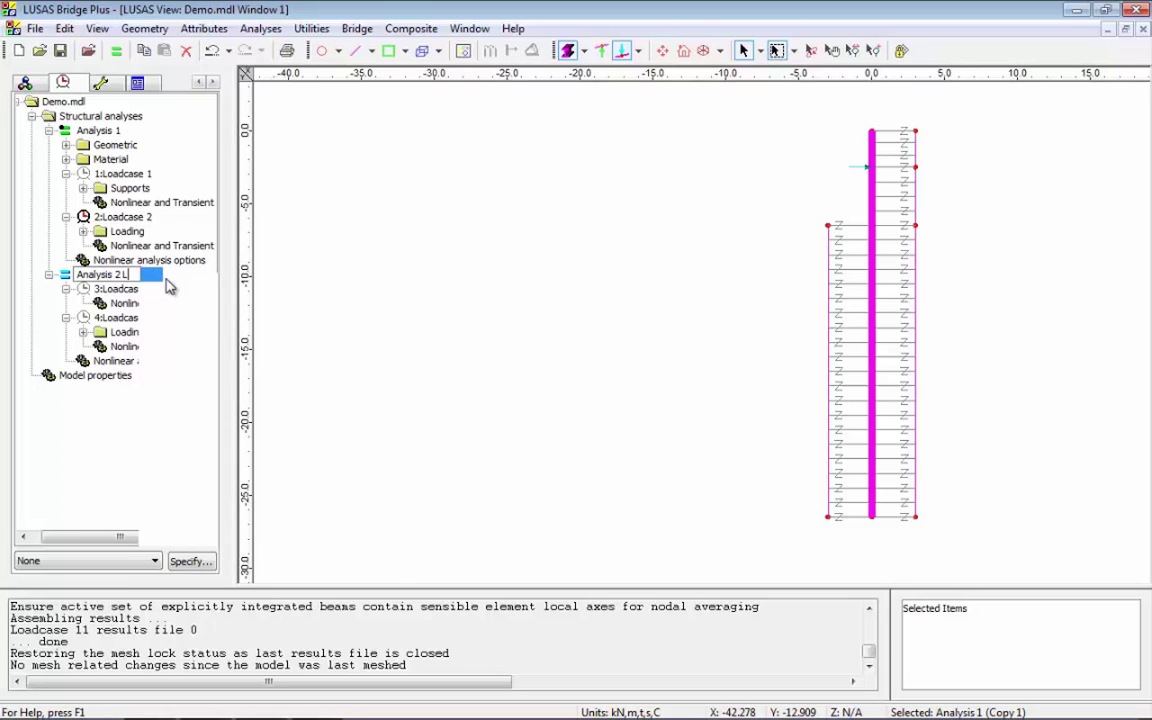
text(2 Lower bou)
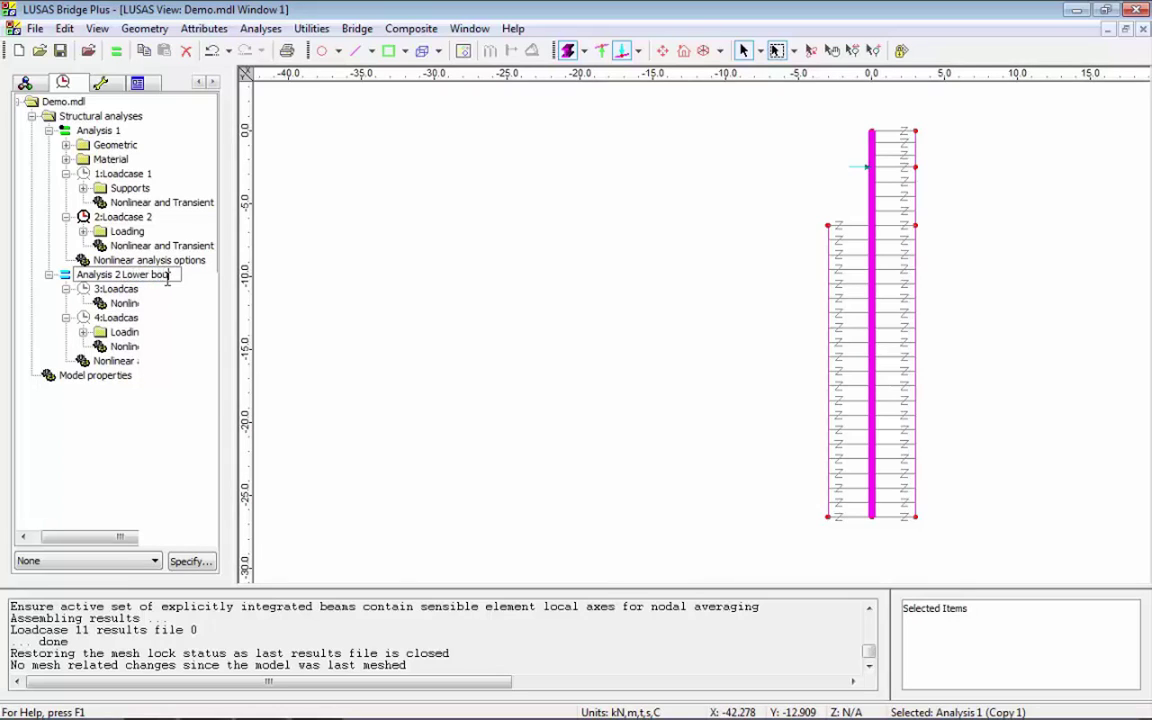
text(nd)
click(290, 255)
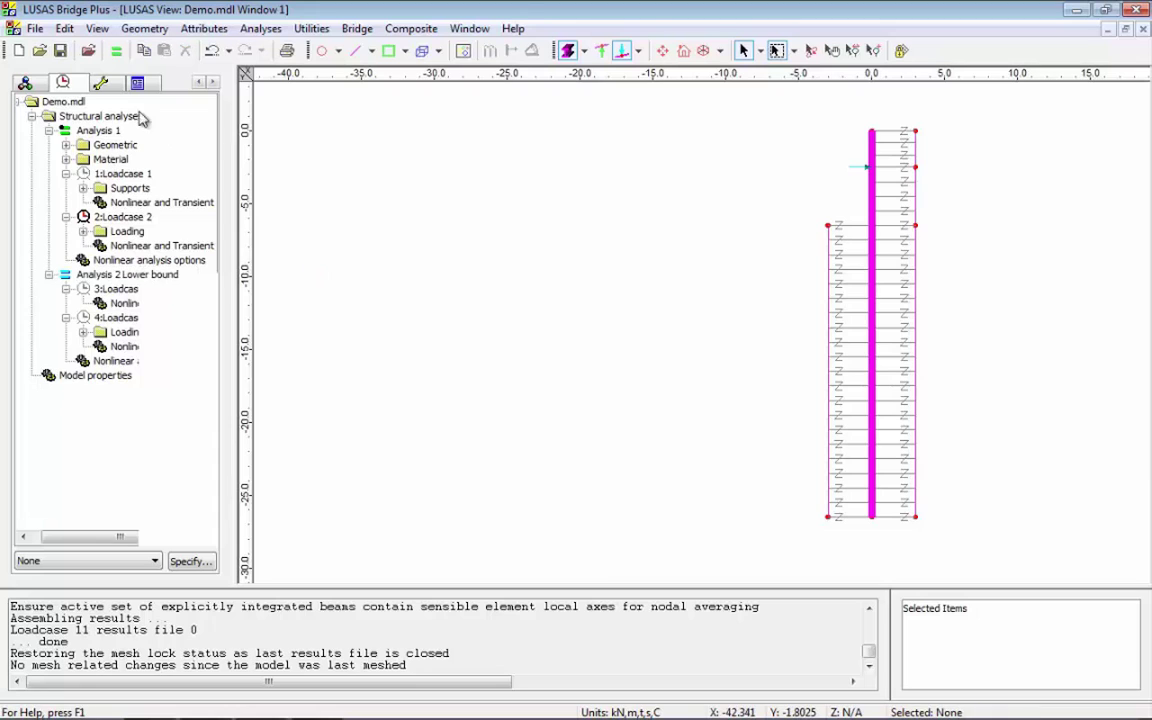
click(40, 82)
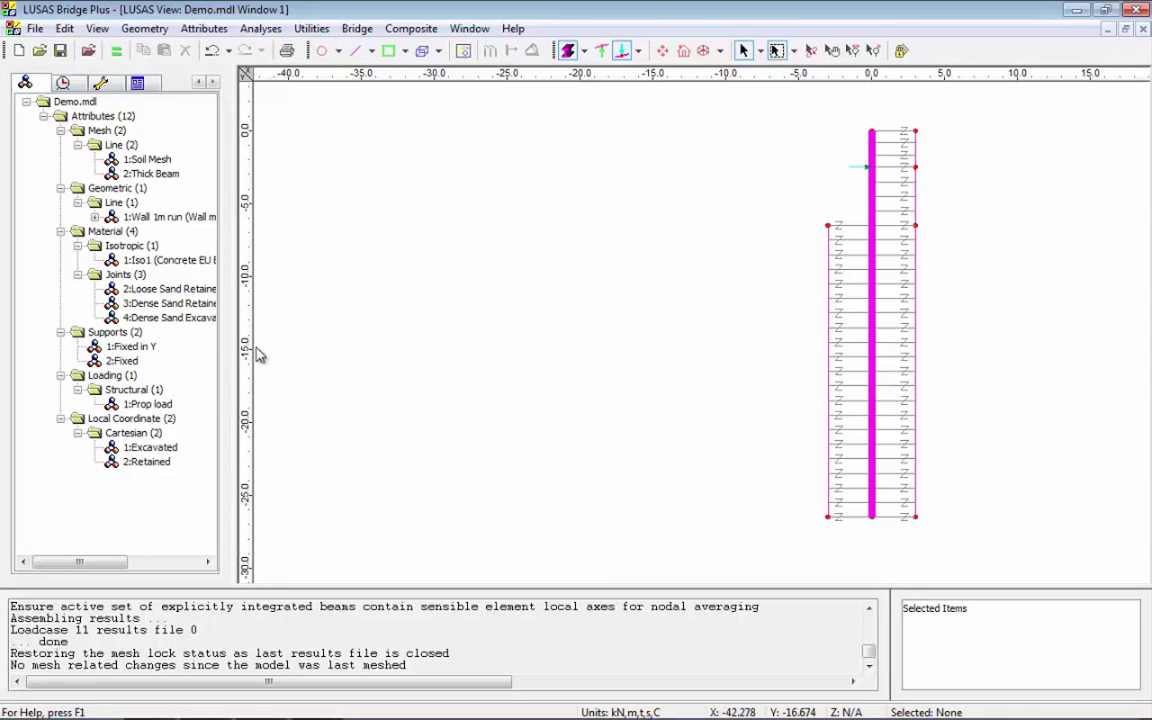
Save a lower-bound copy of Loose Sand Retained with a reduced B constant
double_click(198, 290)
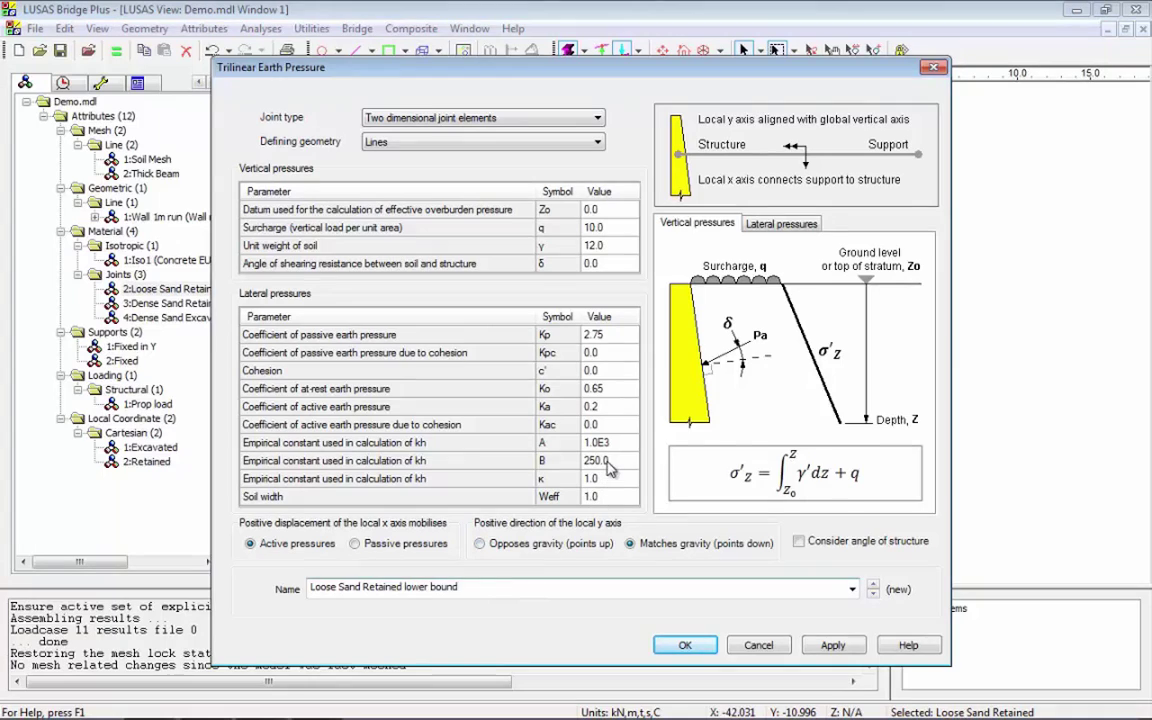
click(612, 463)
click(614, 463)
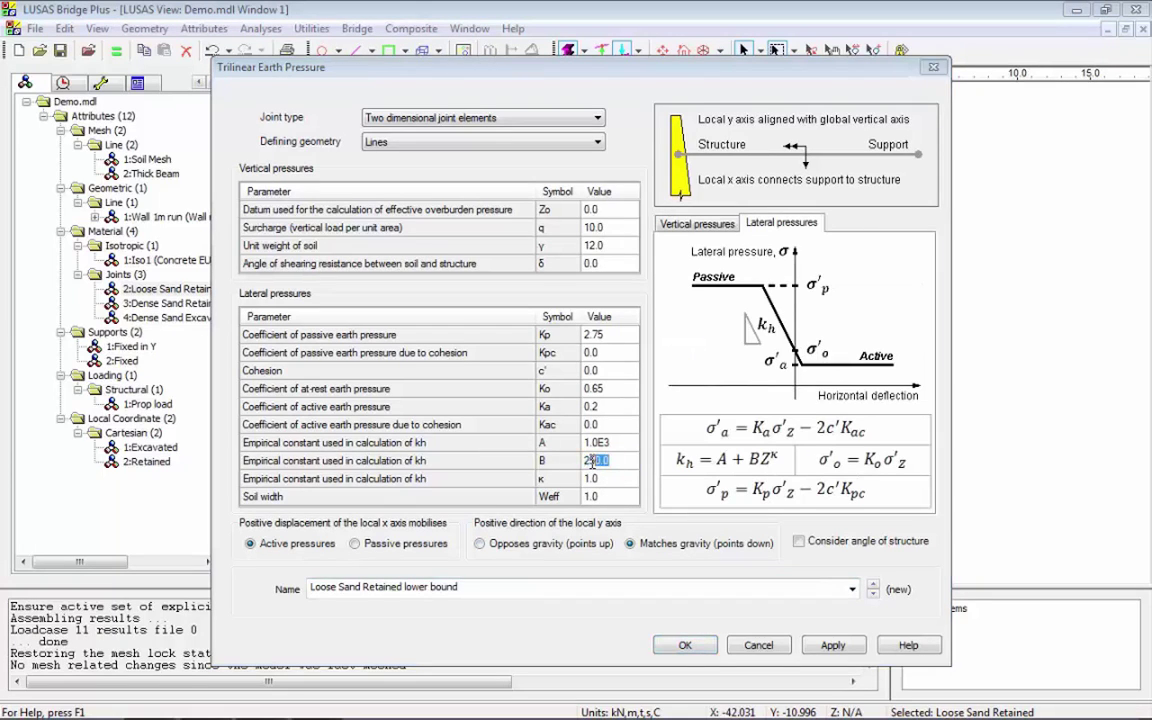
drag(593, 462, 588, 473)
click(685, 645)
Save 'Dense Sand Retained Lower bound' as a new joint with B = 50
double_click(196, 310)
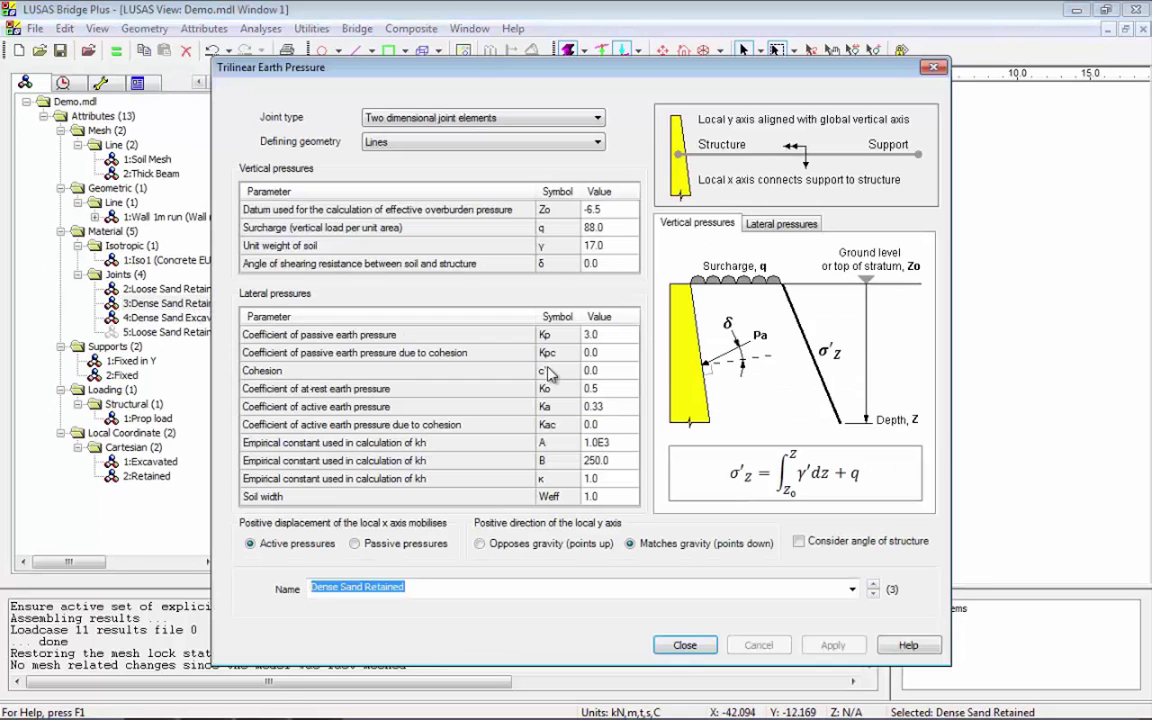
click(607, 460)
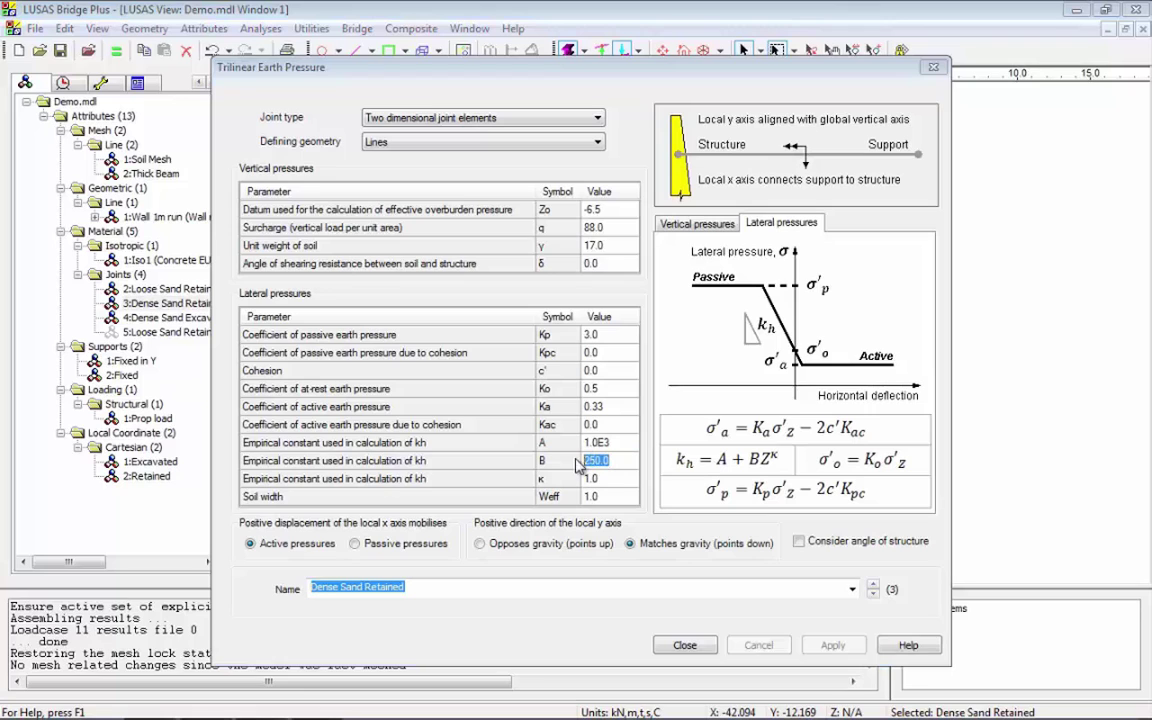
text(50)
click(575, 589)
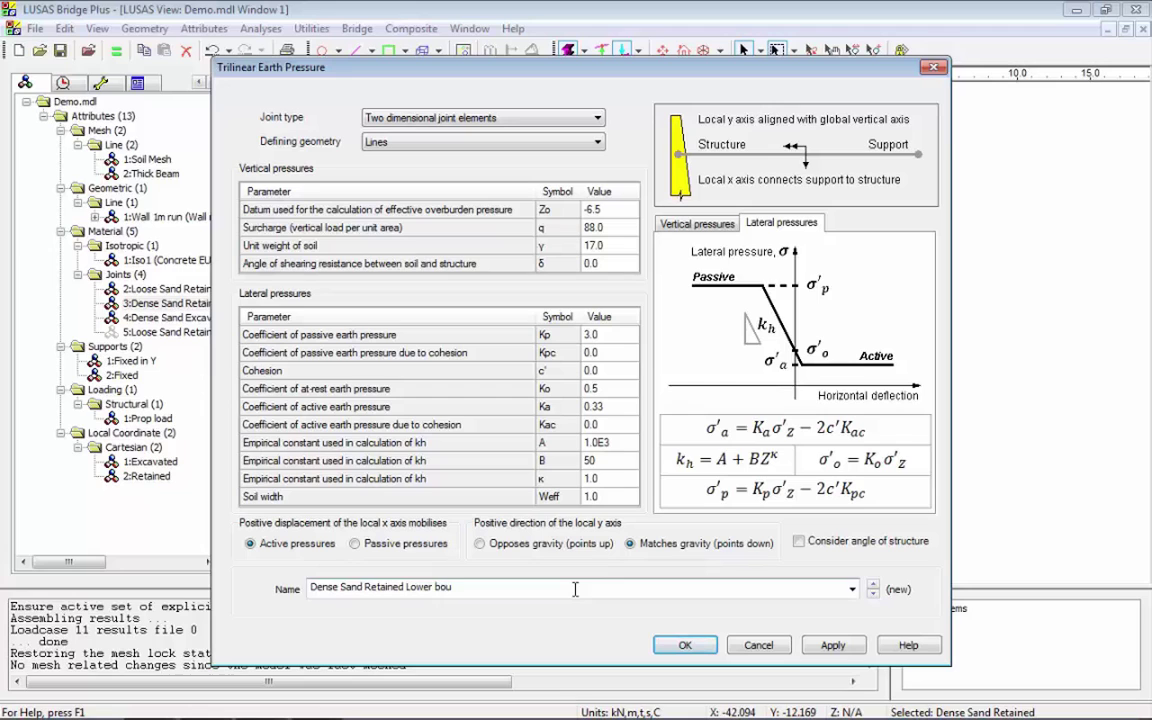
click(685, 644)
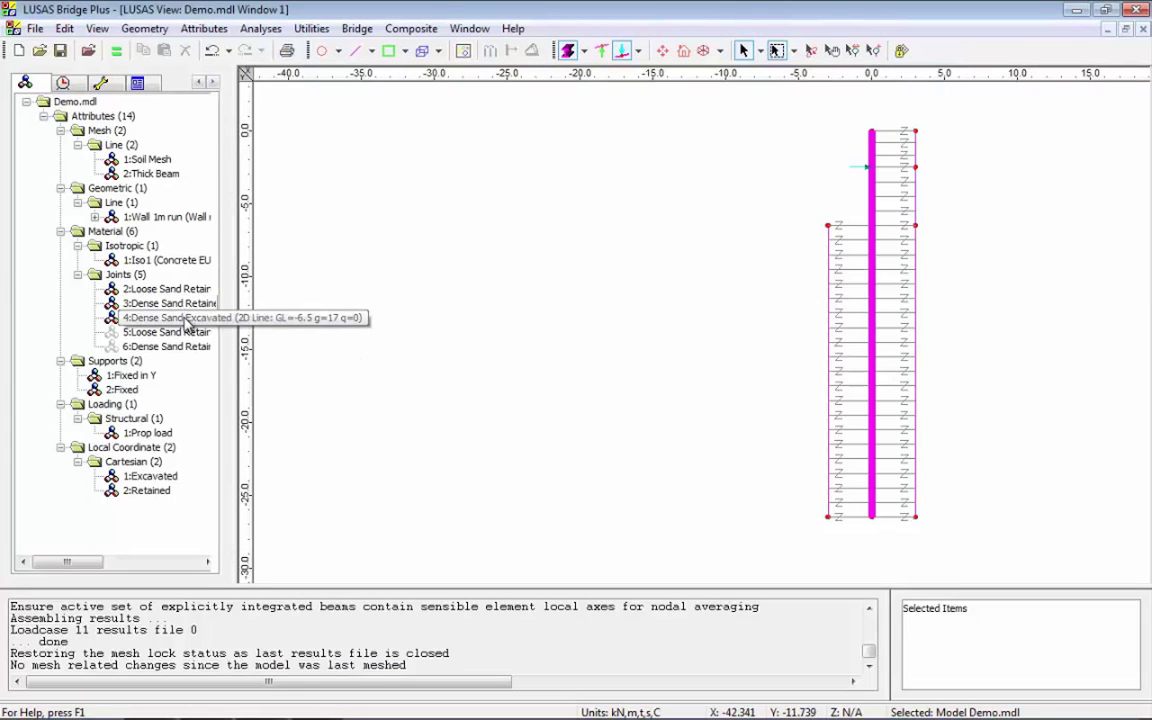
Save 'Dense Sand Excavated Lower bound' as a new joint with B = 50
double_click(185, 318)
click(475, 588)
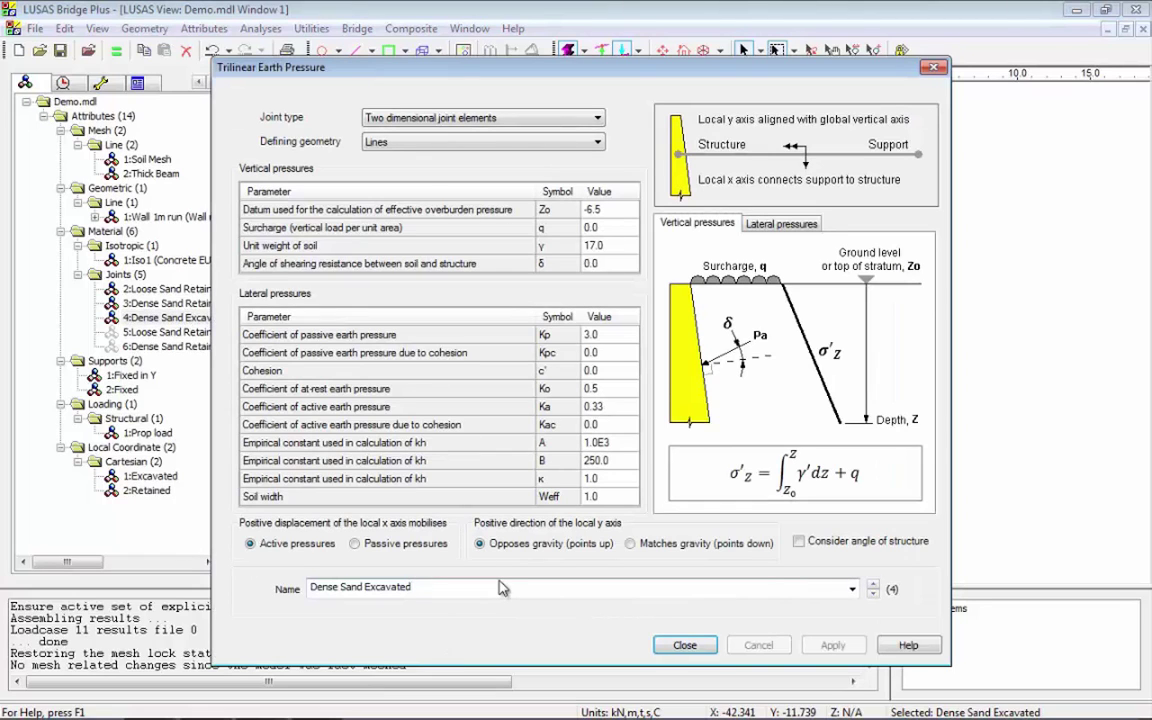
text(Lower bound)
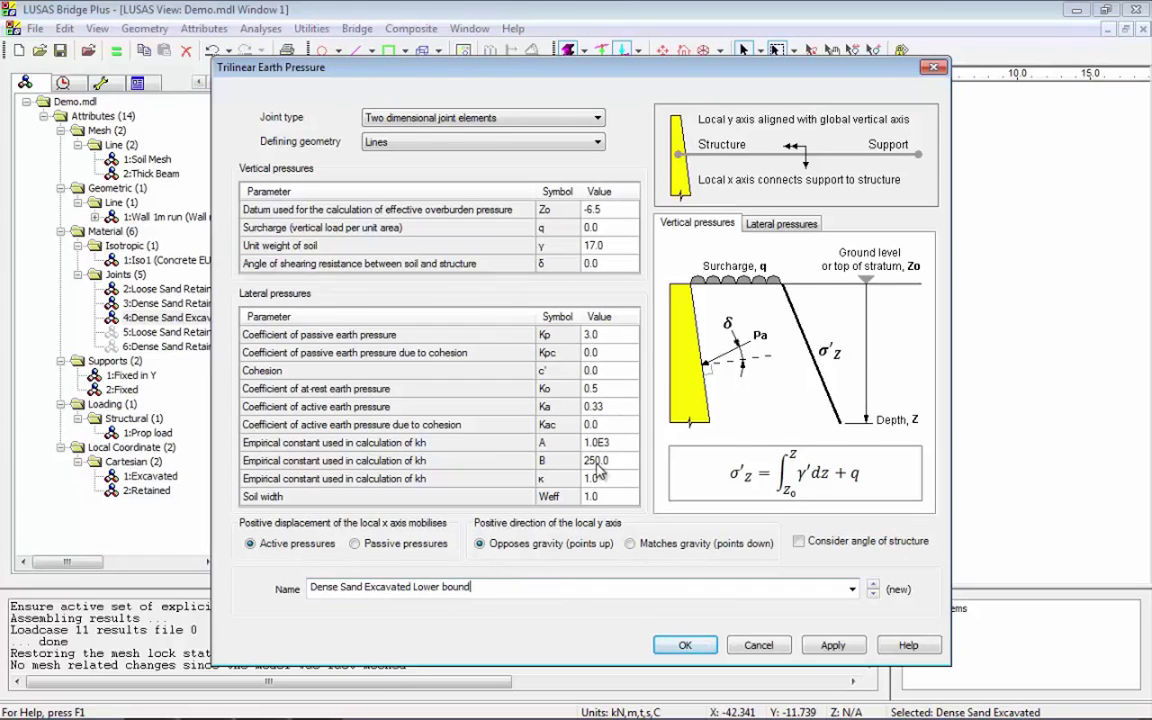
click(592, 460)
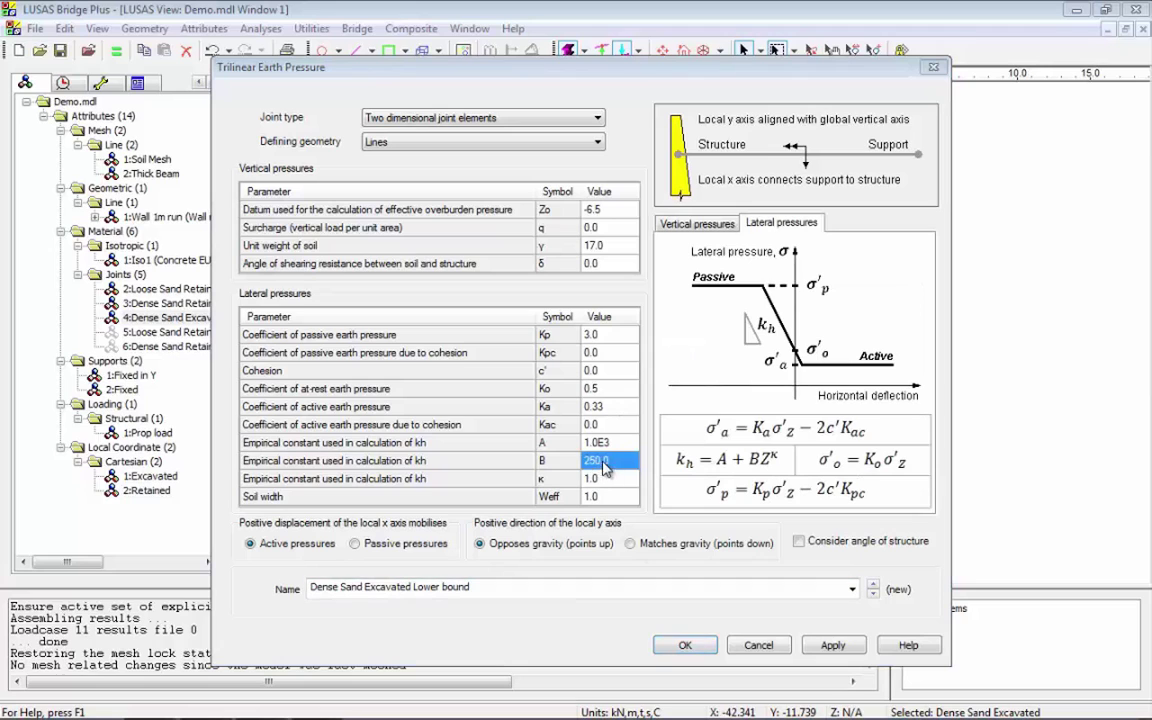
double_click(590, 458)
text(50)
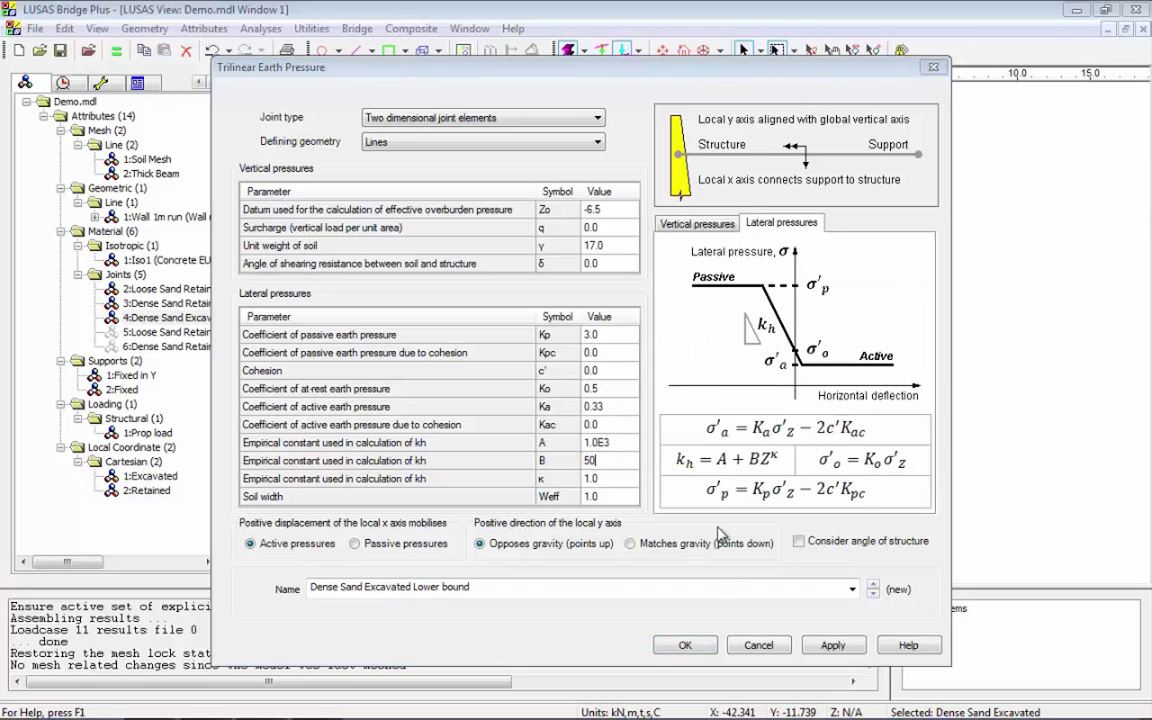
click(685, 645)
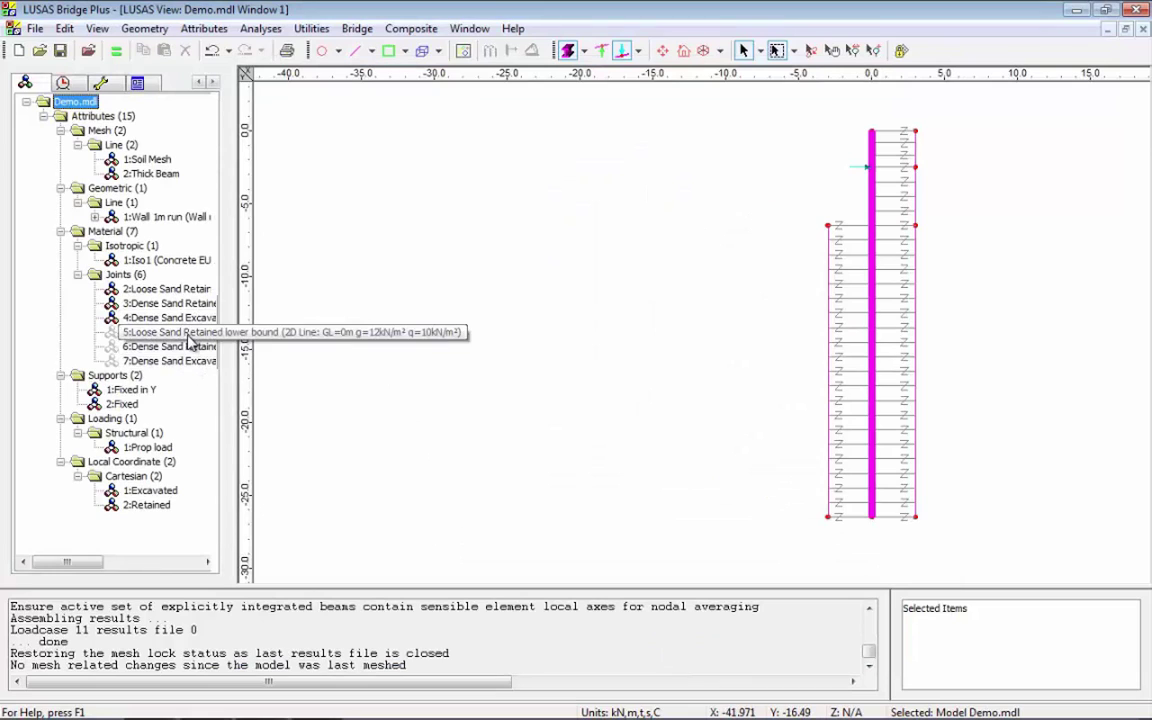
Assign the lower-bound loose sand joint to the Loose Sand Retained lines in Analysis 2 Lower bound
click(321, 249)
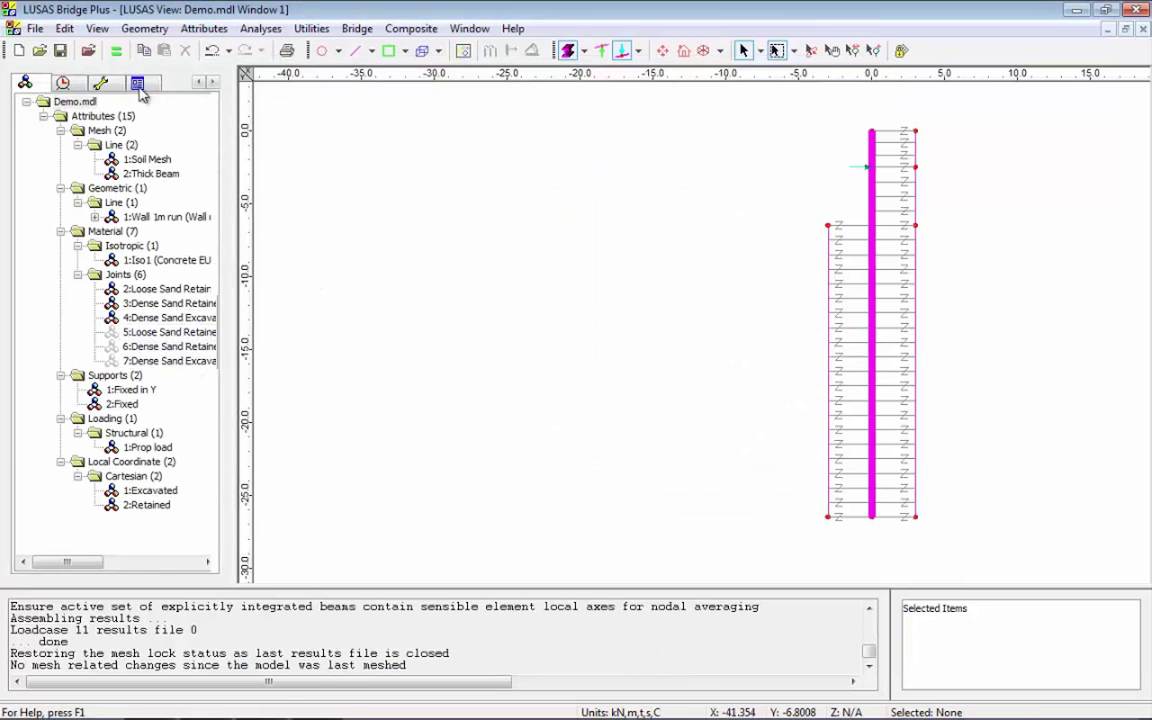
click(62, 81)
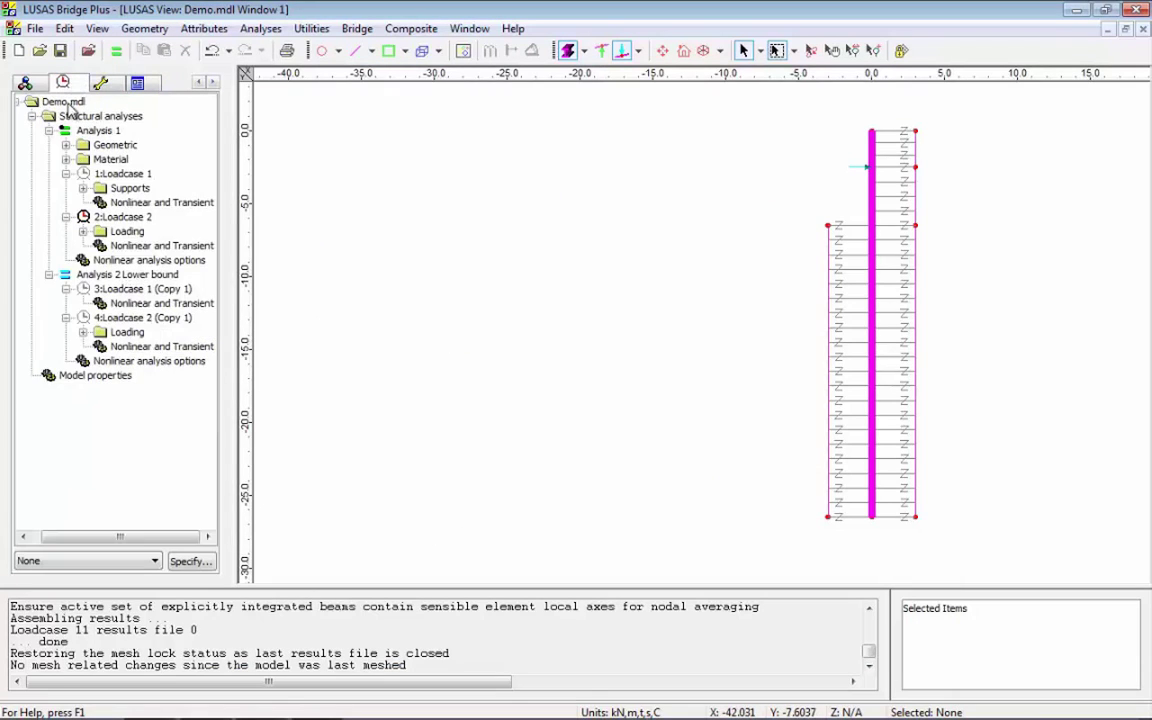
click(28, 82)
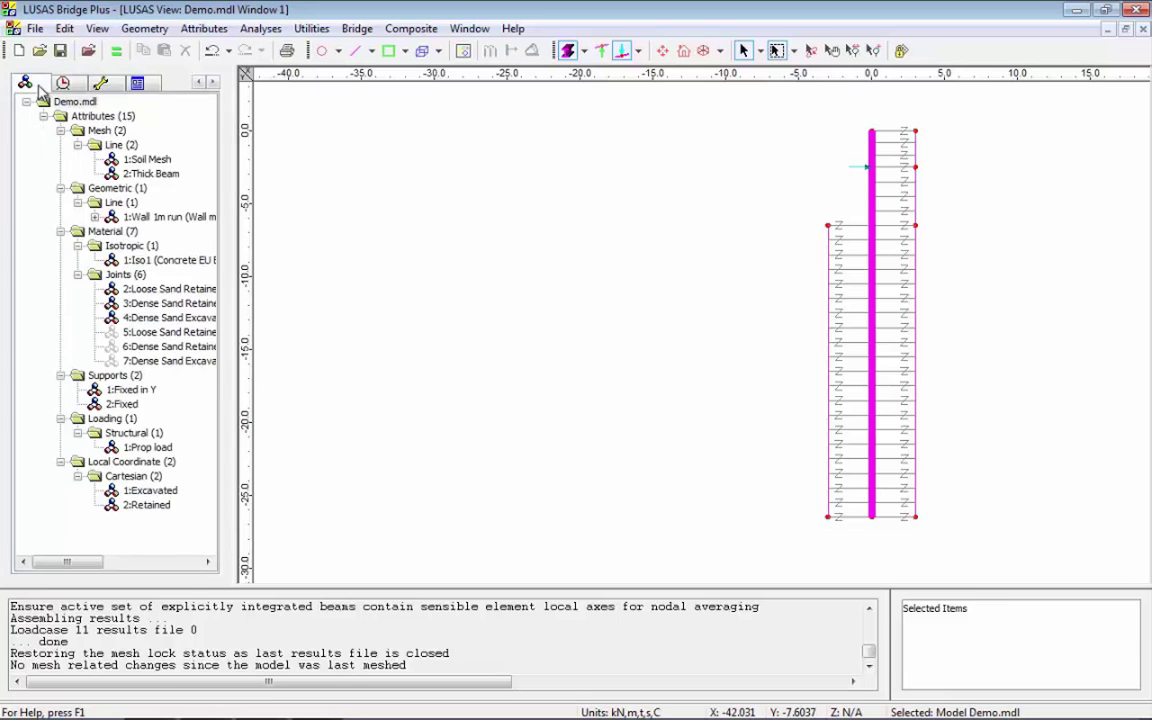
right_click(199, 291)
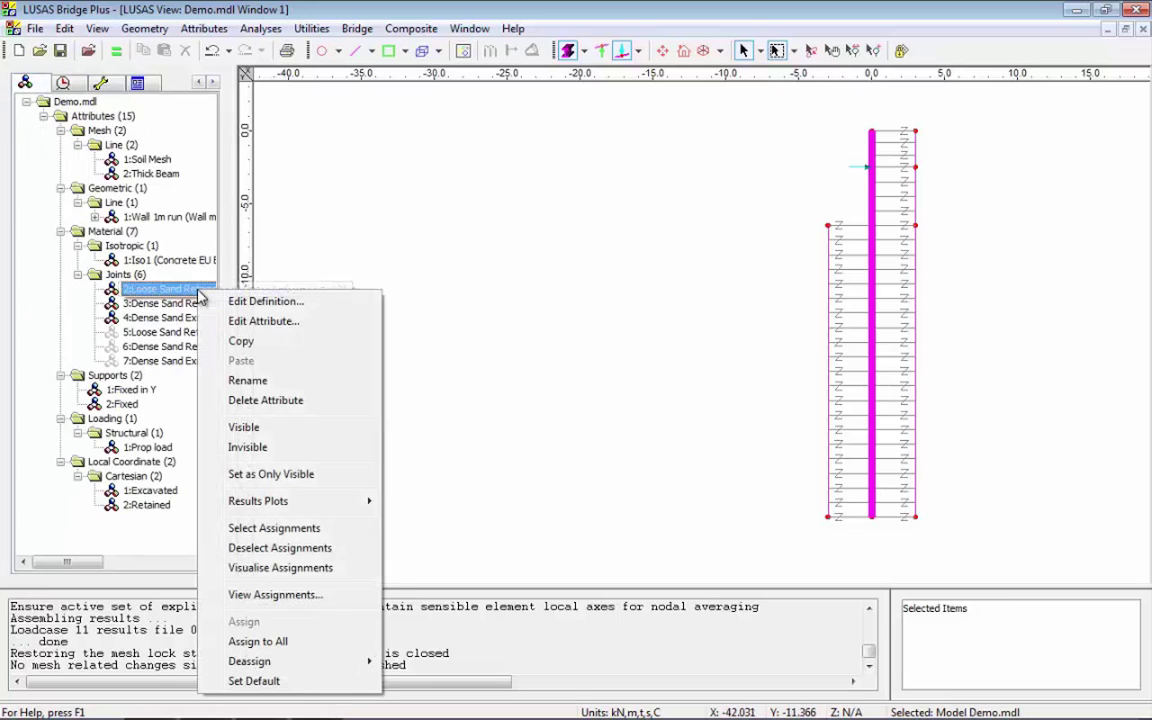
click(303, 527)
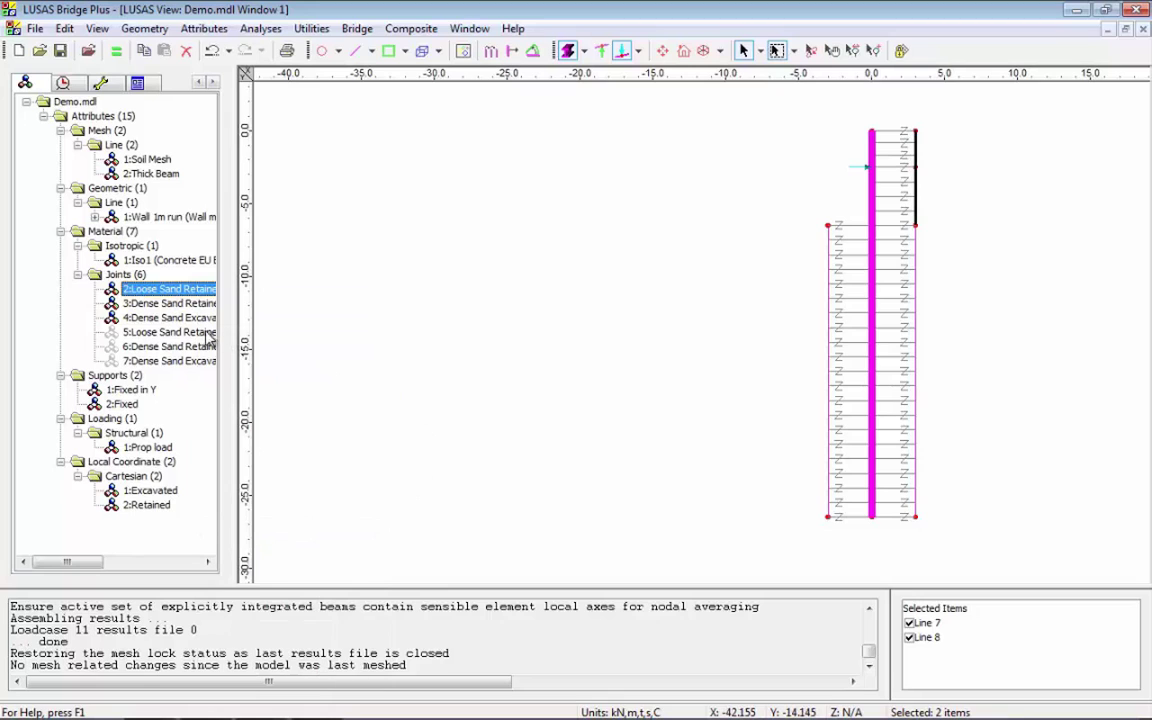
drag(207, 333, 553, 347)
click(645, 340)
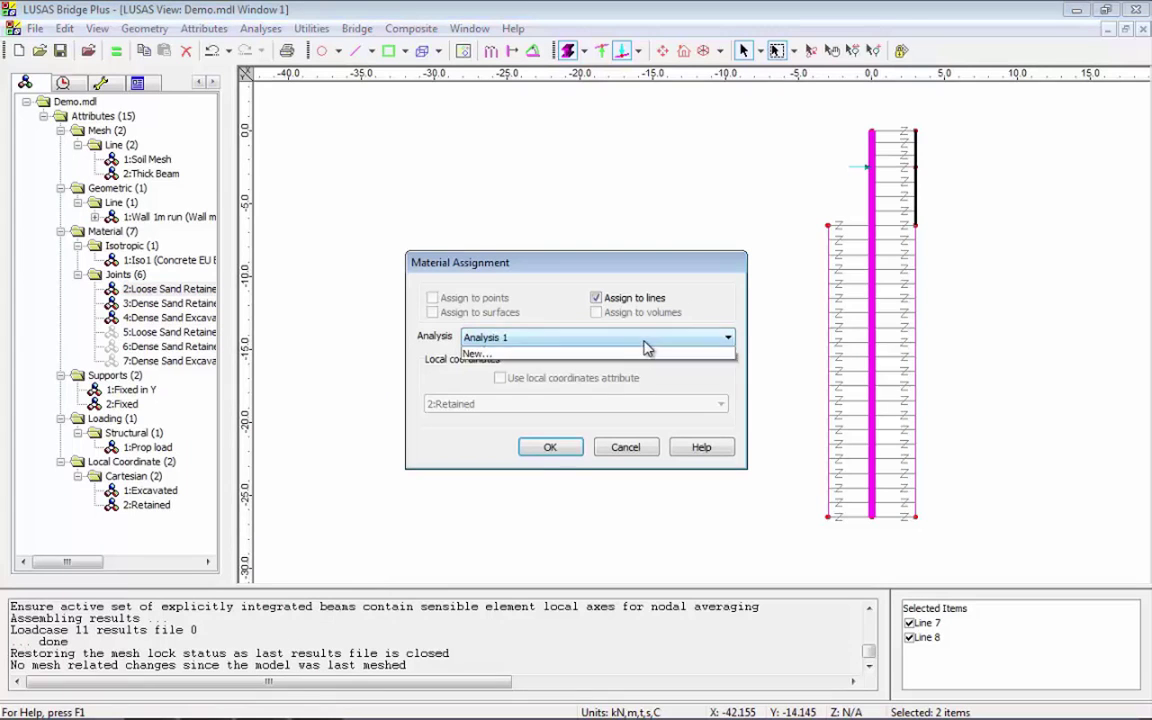
click(617, 365)
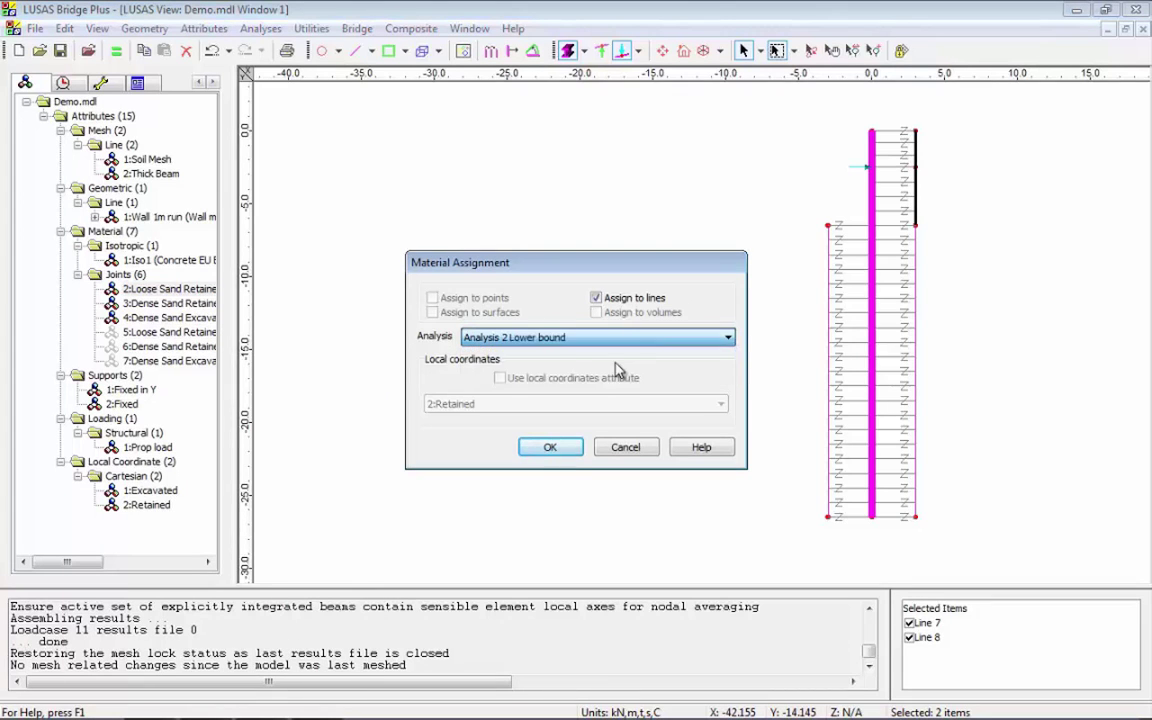
click(553, 451)
Assign Dense Sand Retained Lower bound to Line 9 in Analysis 2 Lower bound
right_click(205, 303)
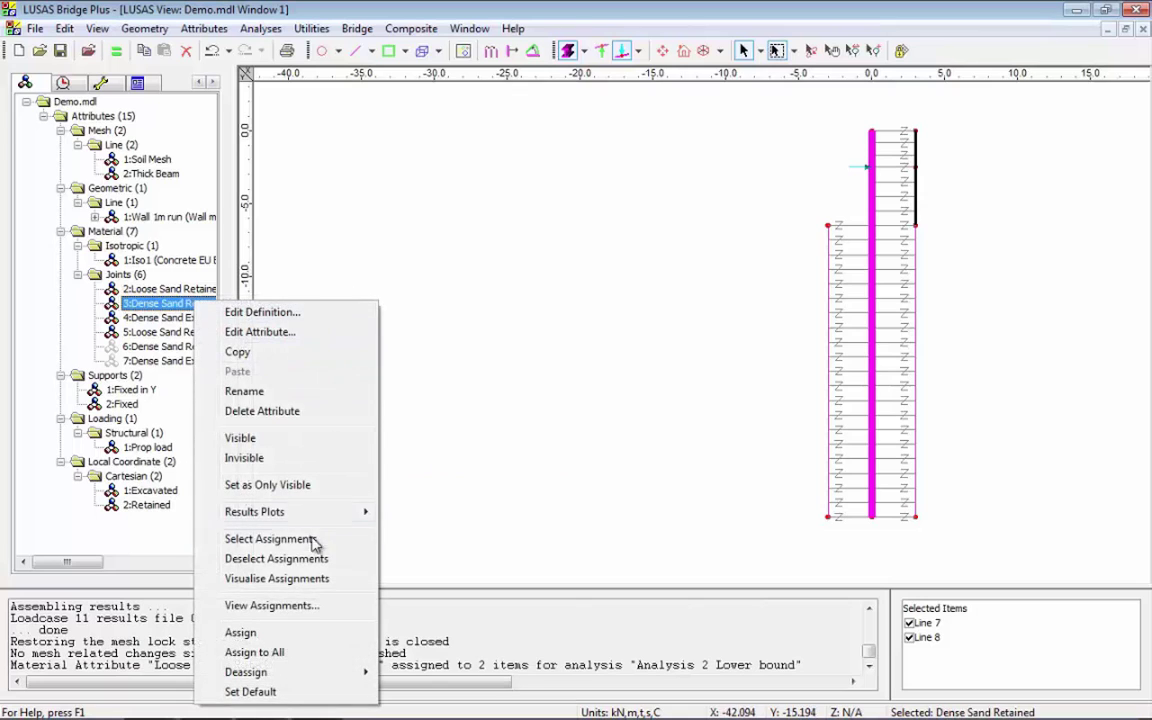
click(313, 541)
click(614, 409)
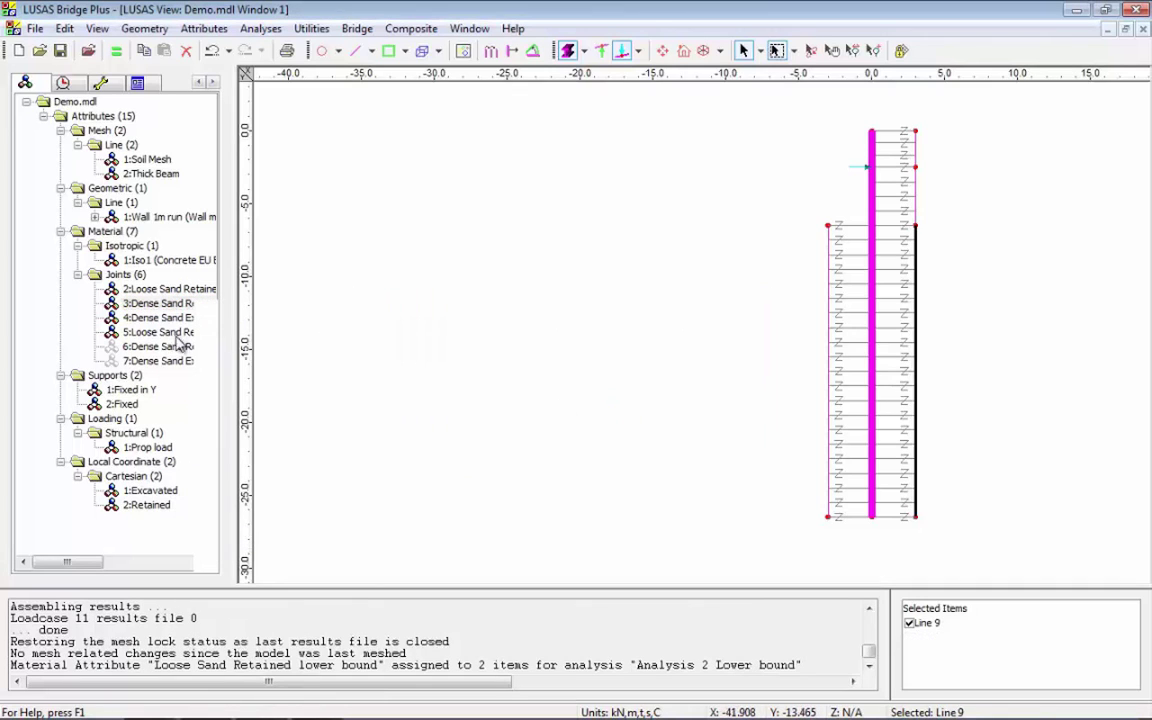
drag(178, 344, 518, 318)
click(600, 337)
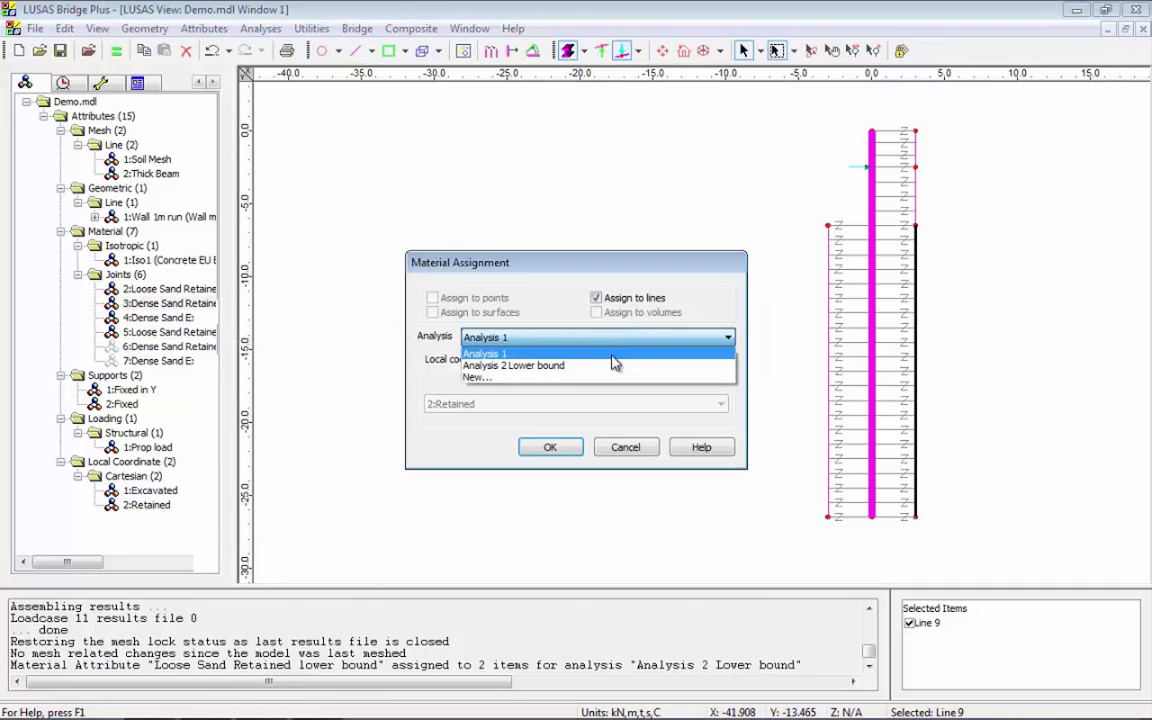
click(609, 365)
click(549, 447)
Assign Dense Sand Excavated Lower bound to Line 12 in Analysis 2 Lower bound
right_click(155, 318)
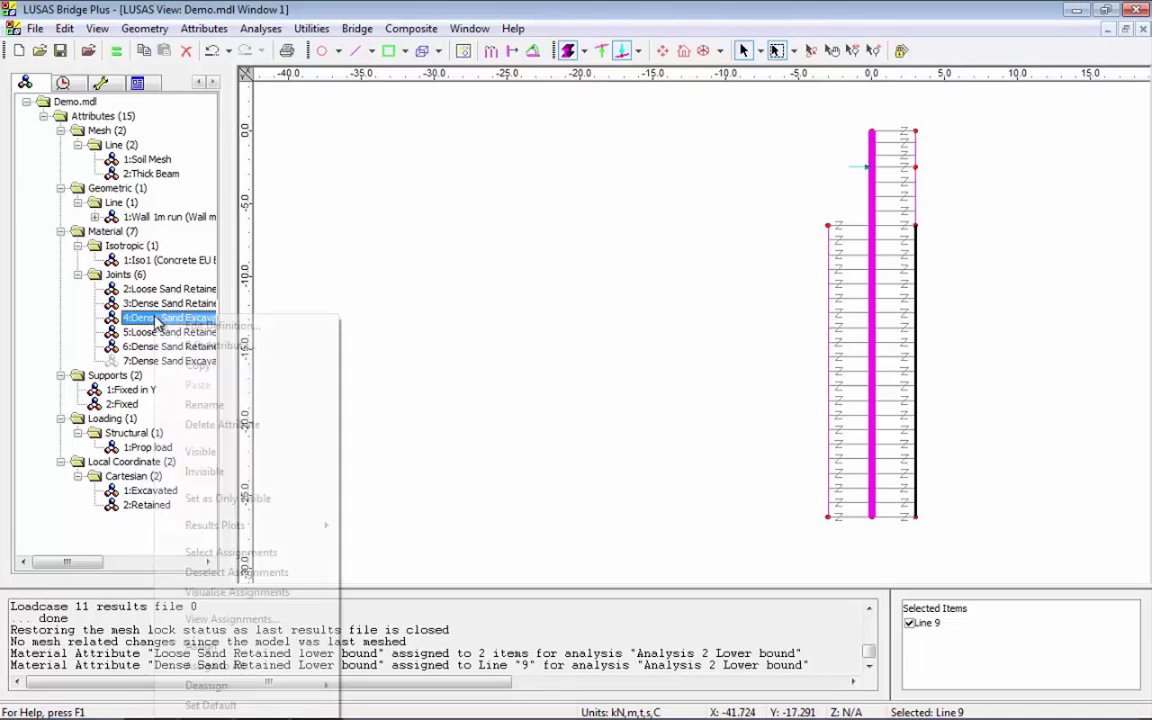
click(268, 552)
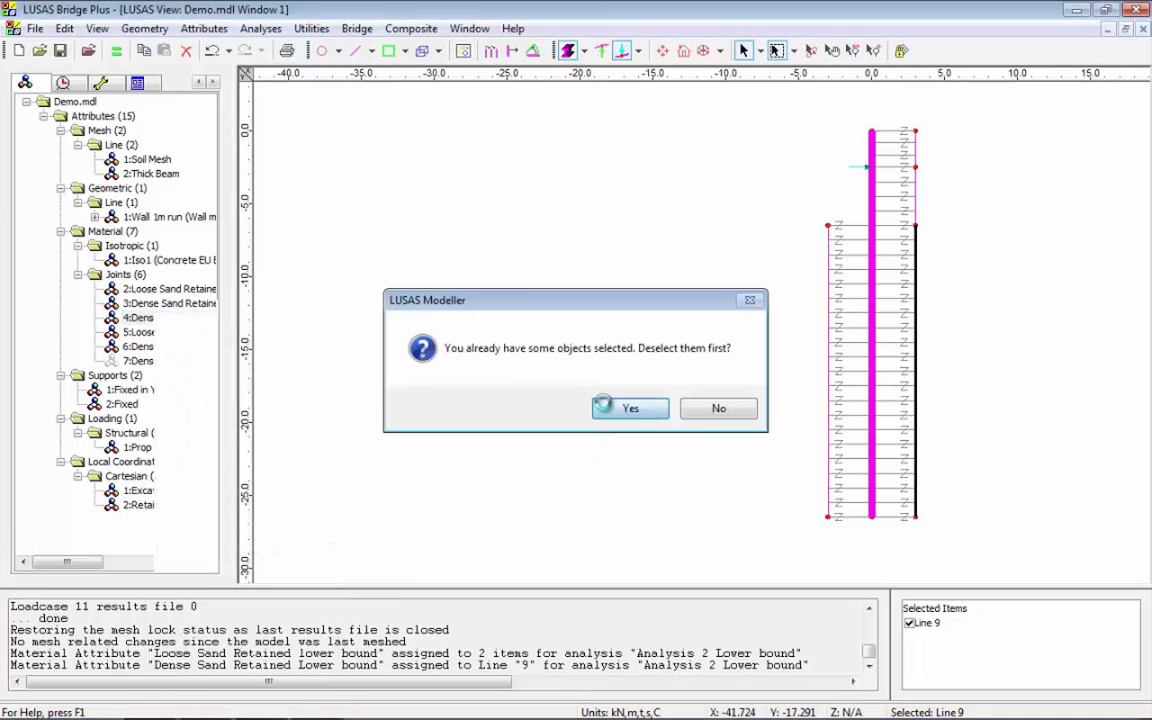
click(603, 405)
drag(138, 318, 575, 328)
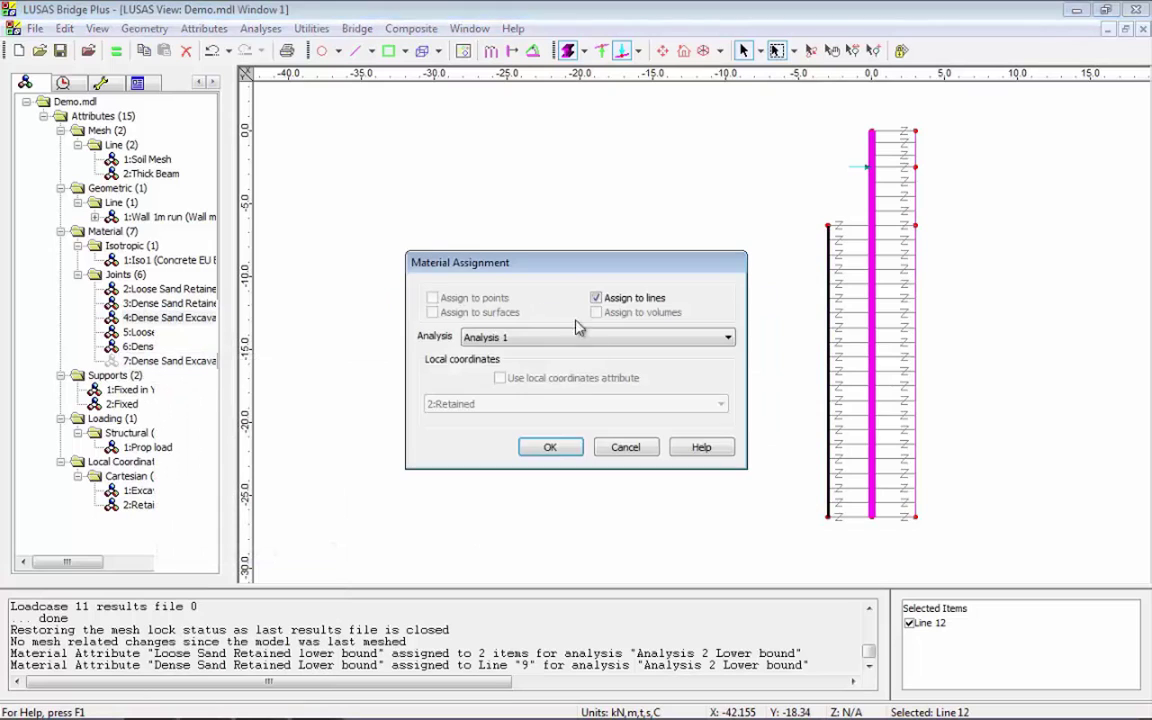
click(548, 337)
click(586, 375)
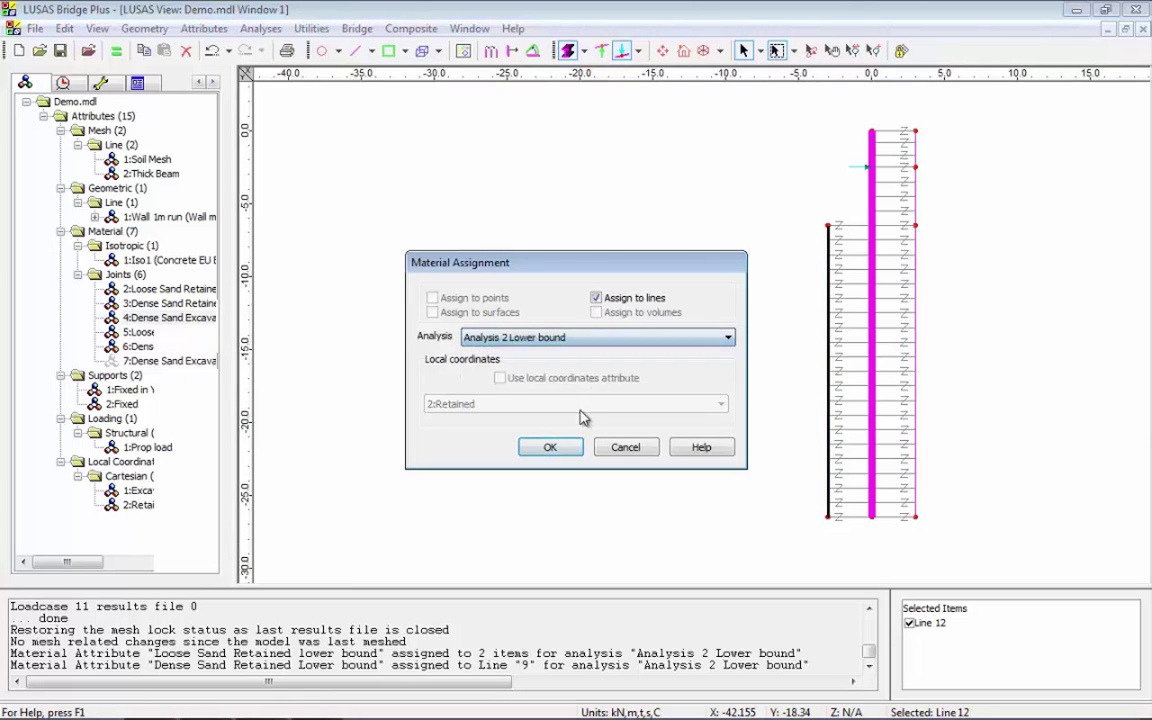
click(550, 446)
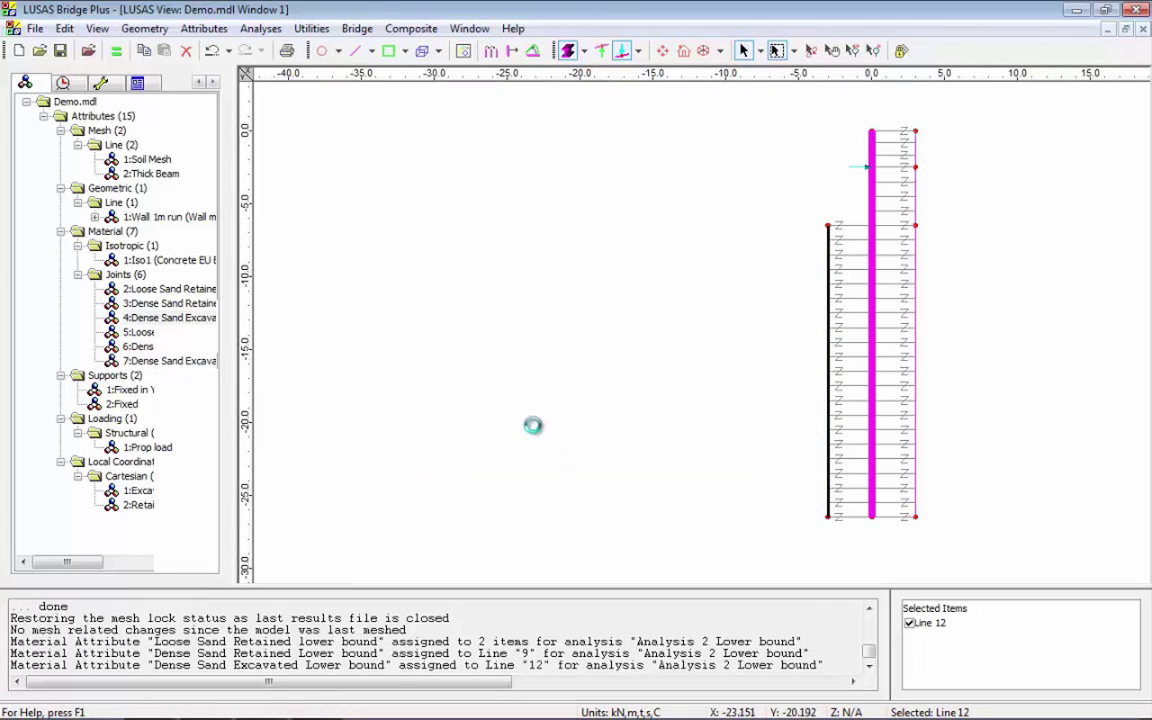
Solve Analysis 2 Lower bound and compare Increment 11 moments, peaking at -170.4
click(116, 50)
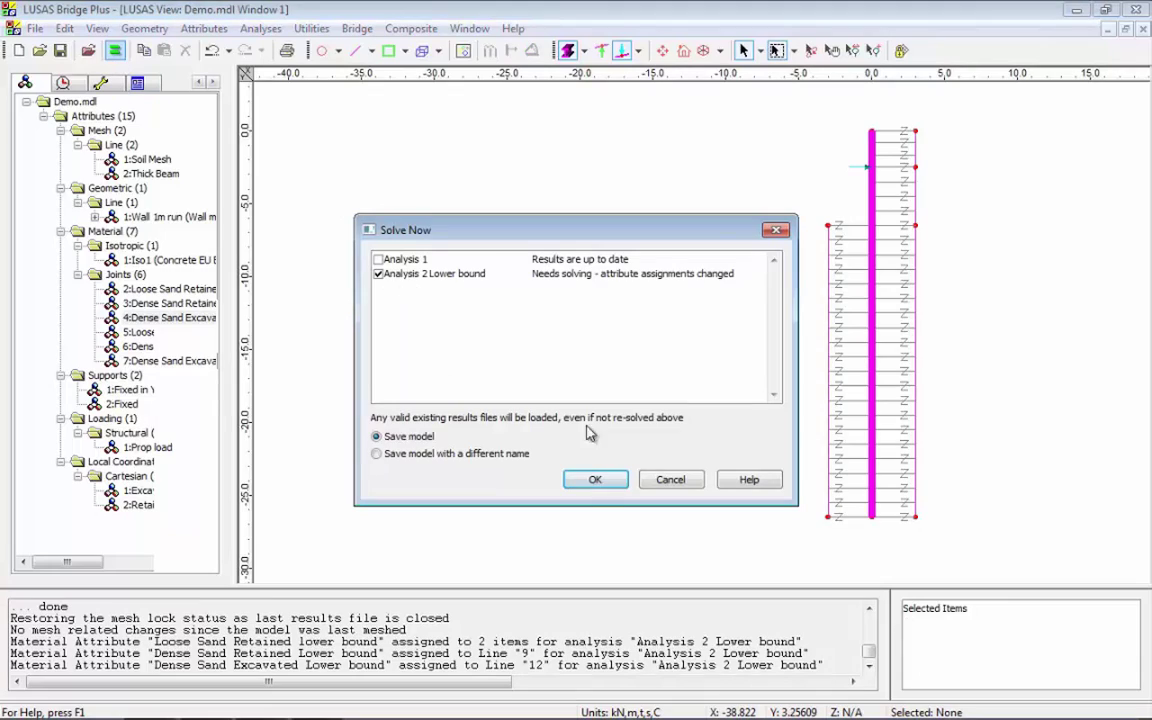
click(591, 481)
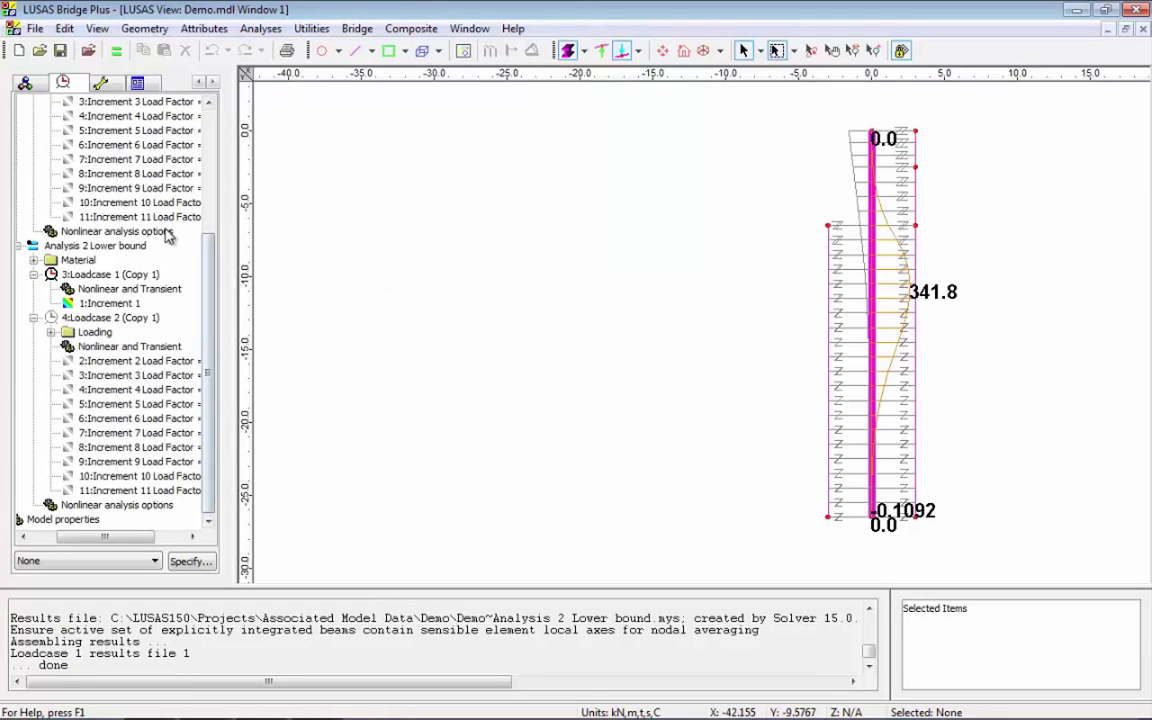
right_click(196, 217)
click(232, 226)
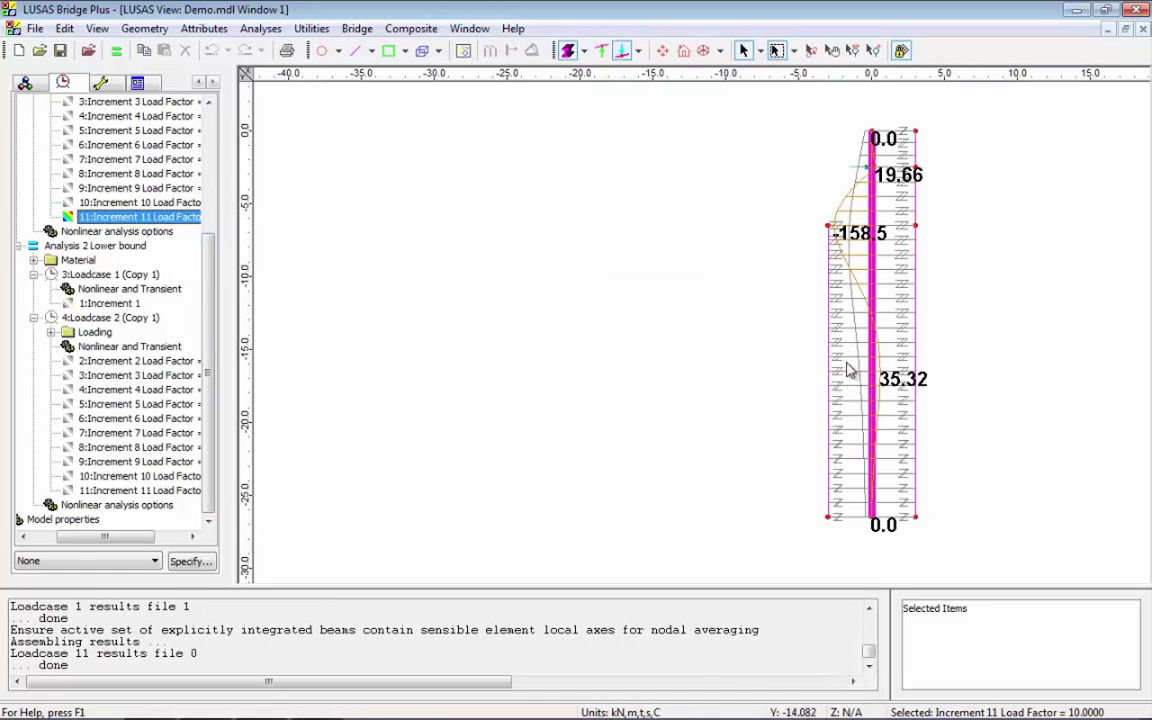
right_click(176, 491)
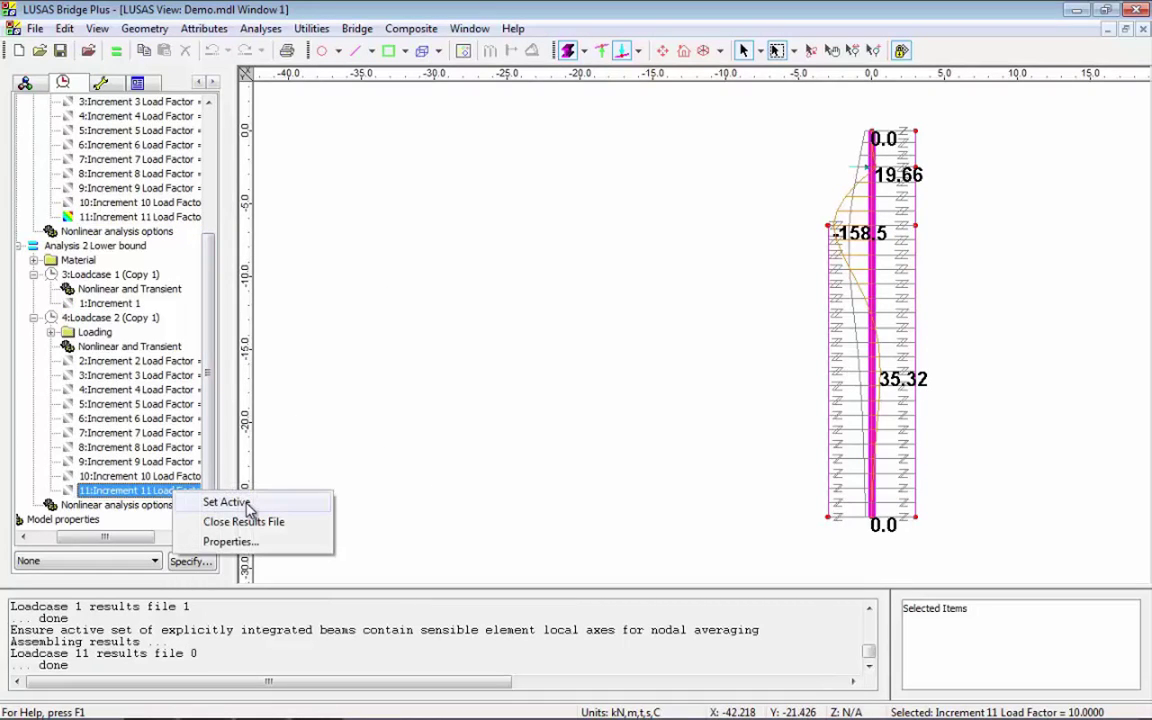
click(248, 504)
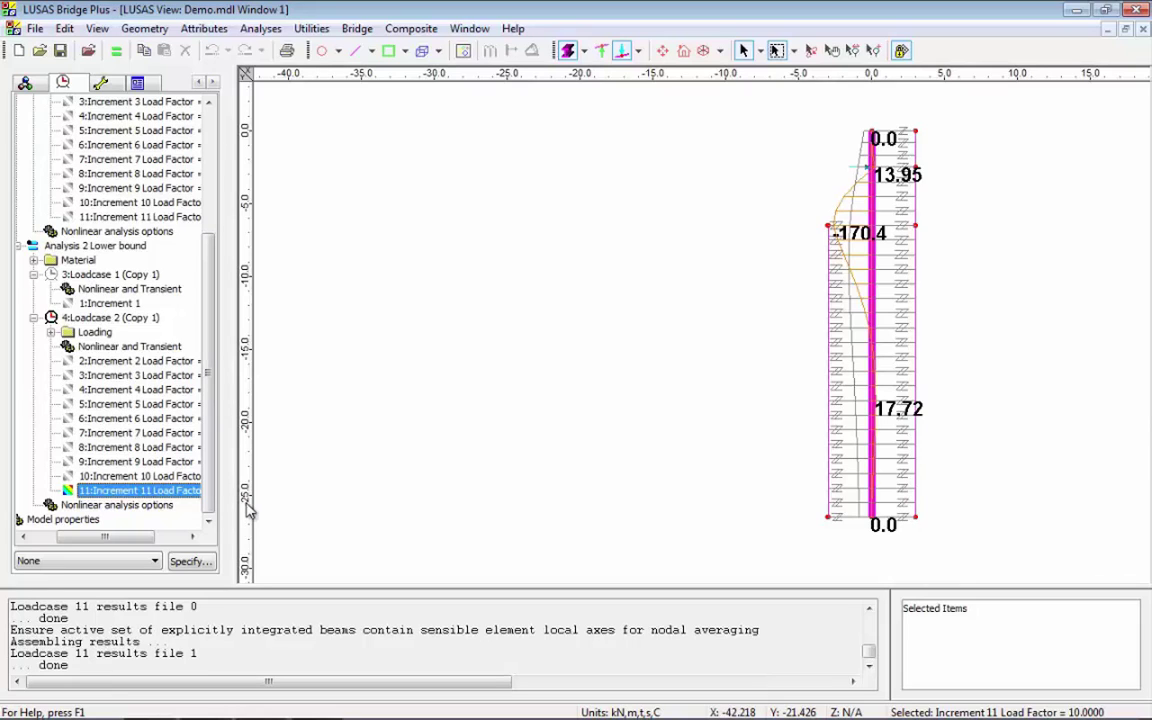
Start a Basic Combination including Increment 11 from Analysis 1 and Analysis 2 Lower bound
click(250, 29)
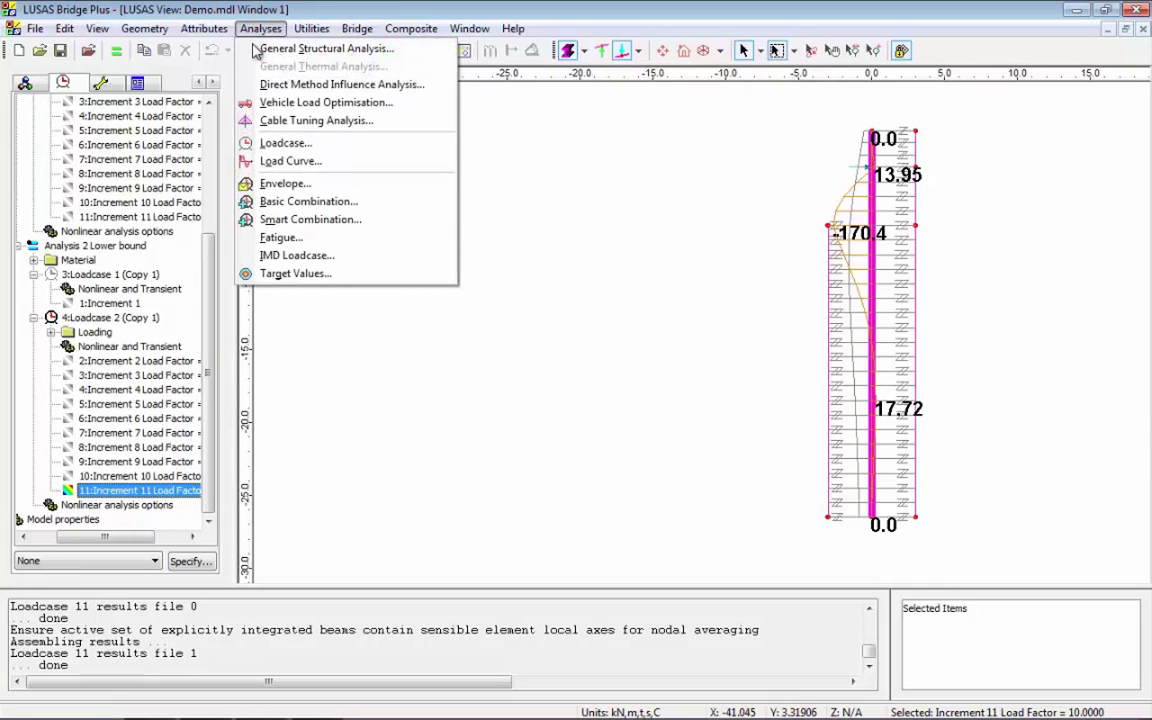
click(320, 202)
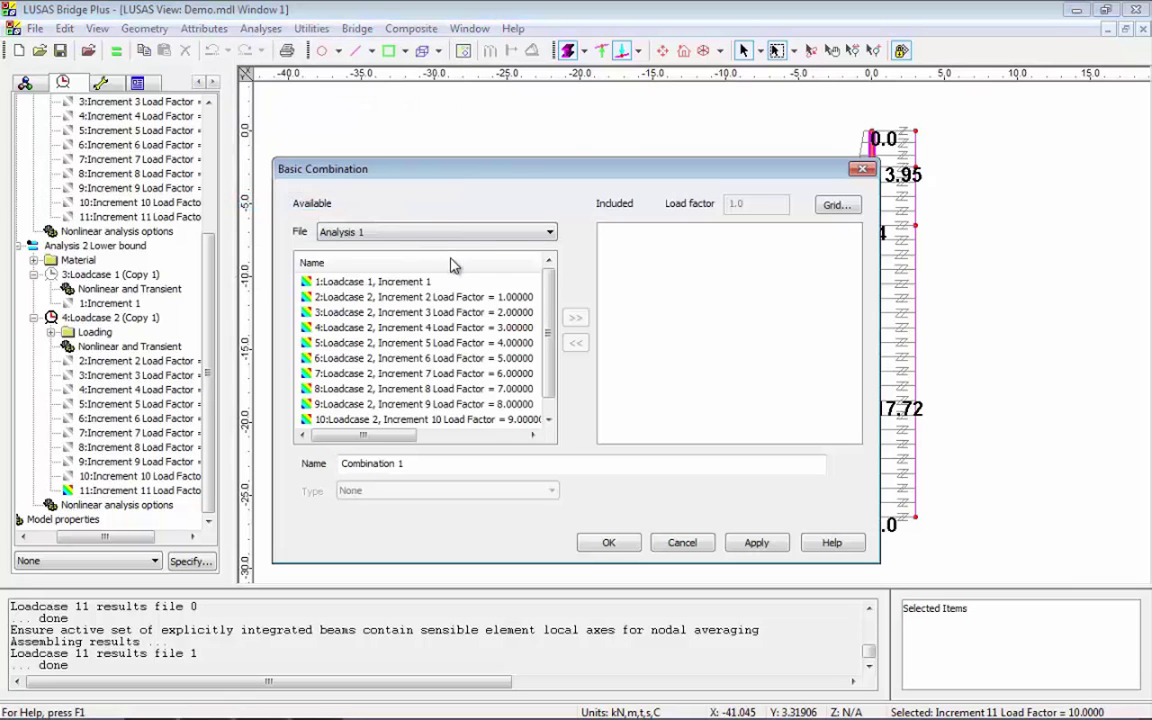
scroll(530, 340, down, 1)
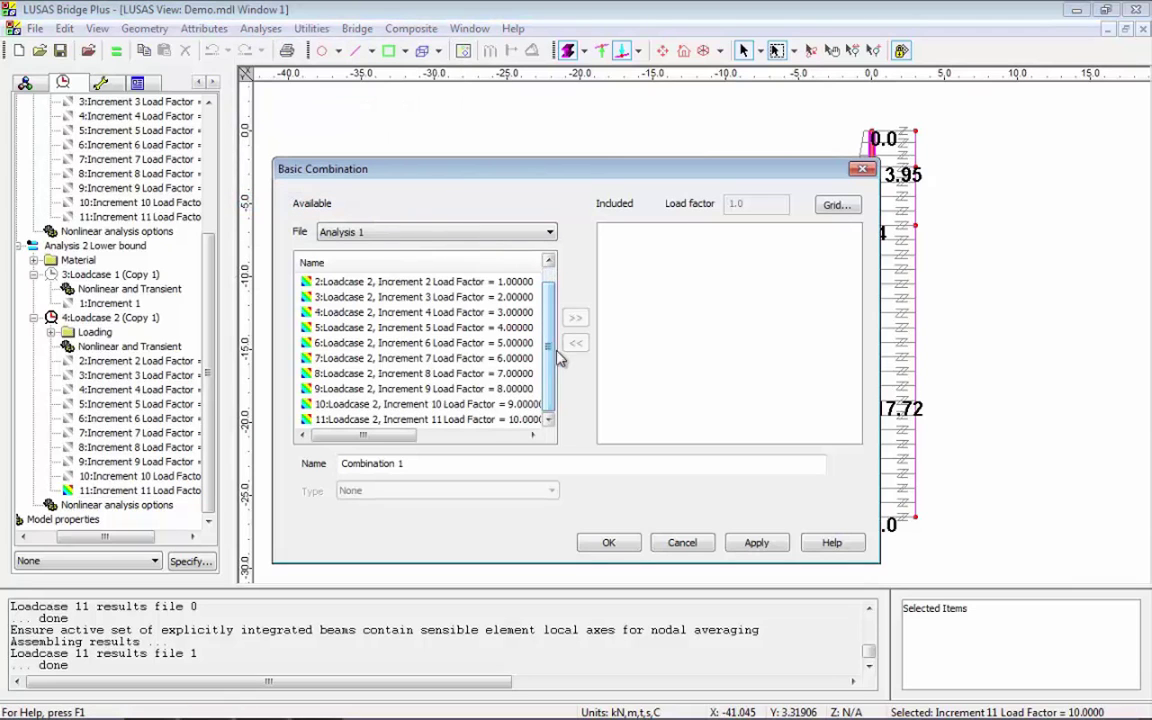
click(517, 418)
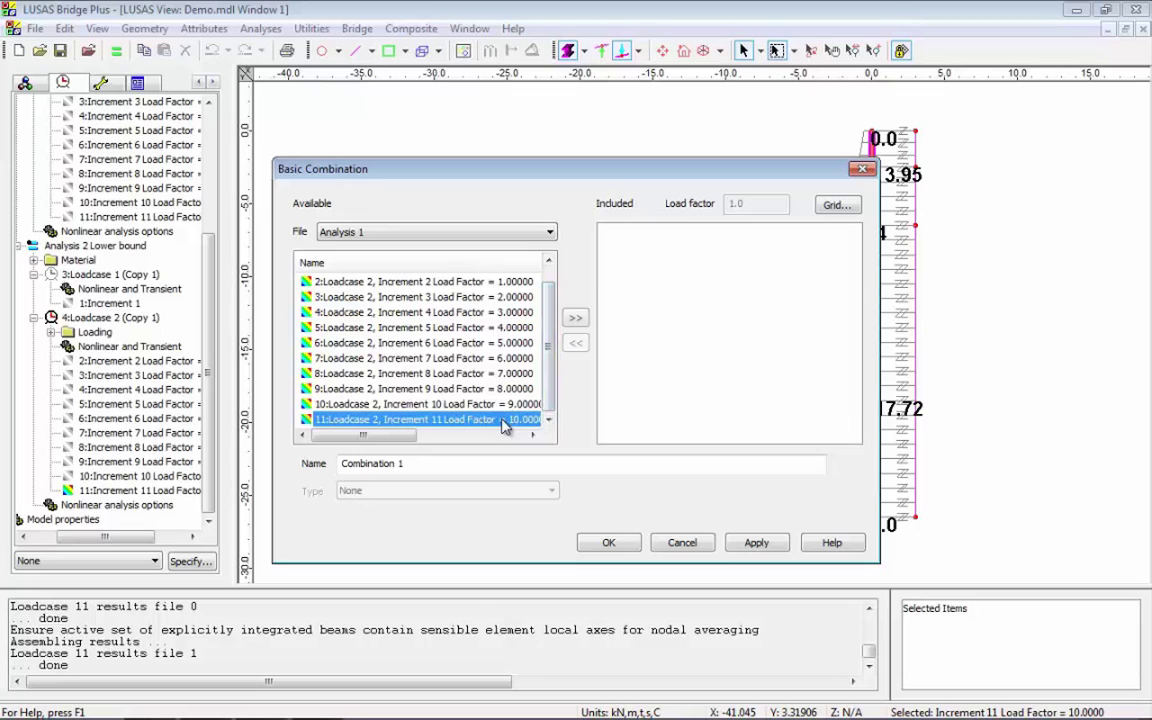
click(575, 317)
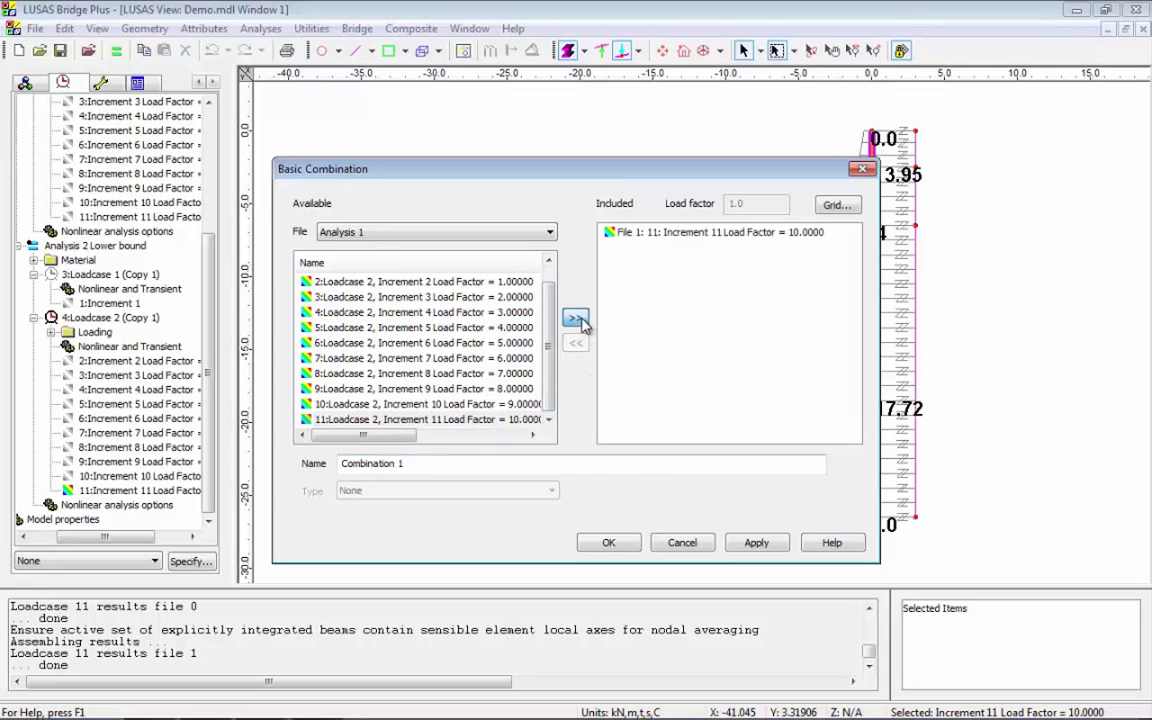
click(468, 231)
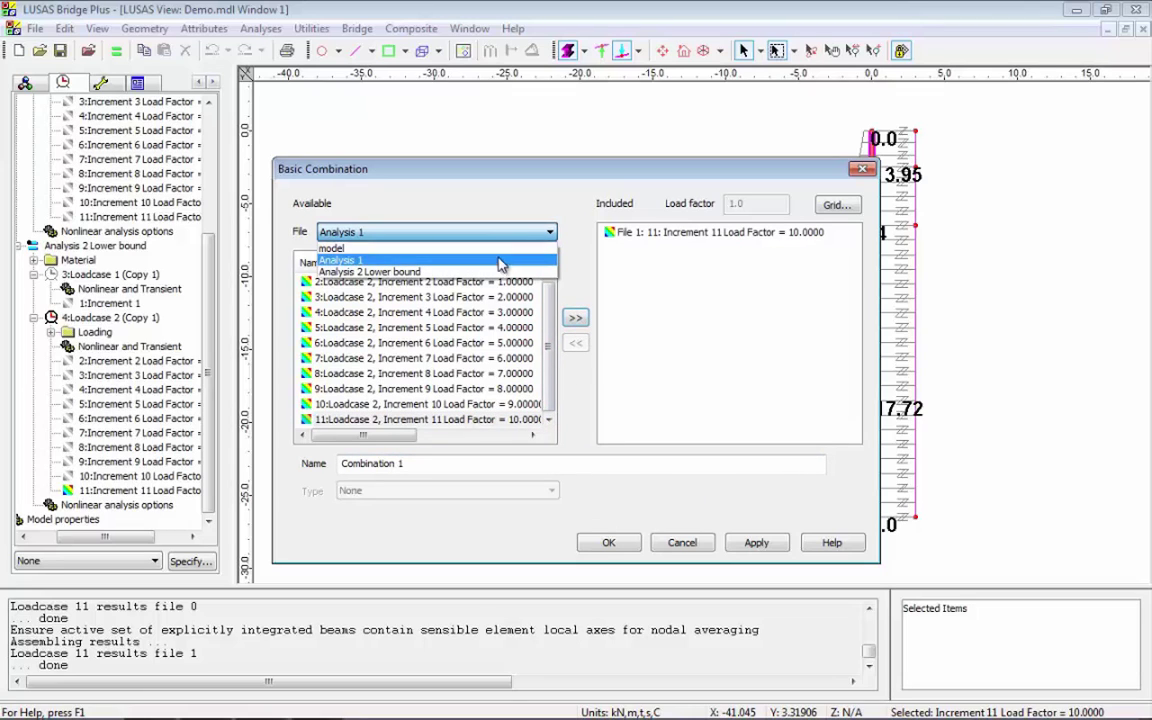
click(455, 264)
scroll(500, 330, down, 1)
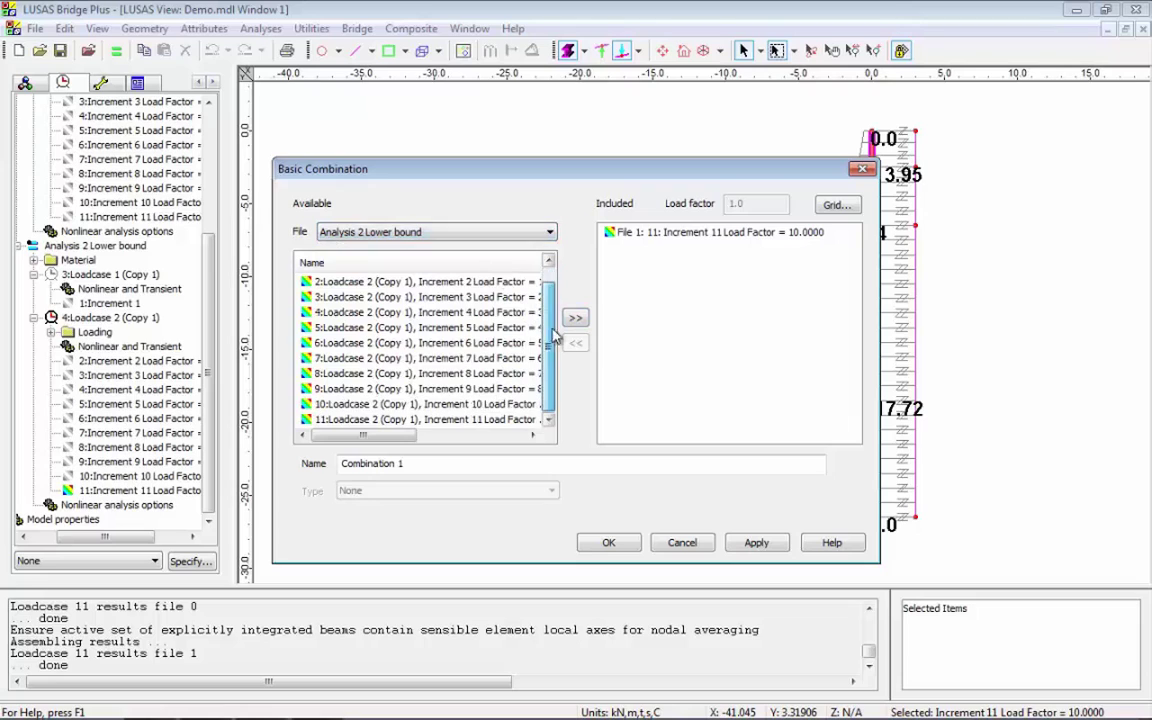
click(517, 420)
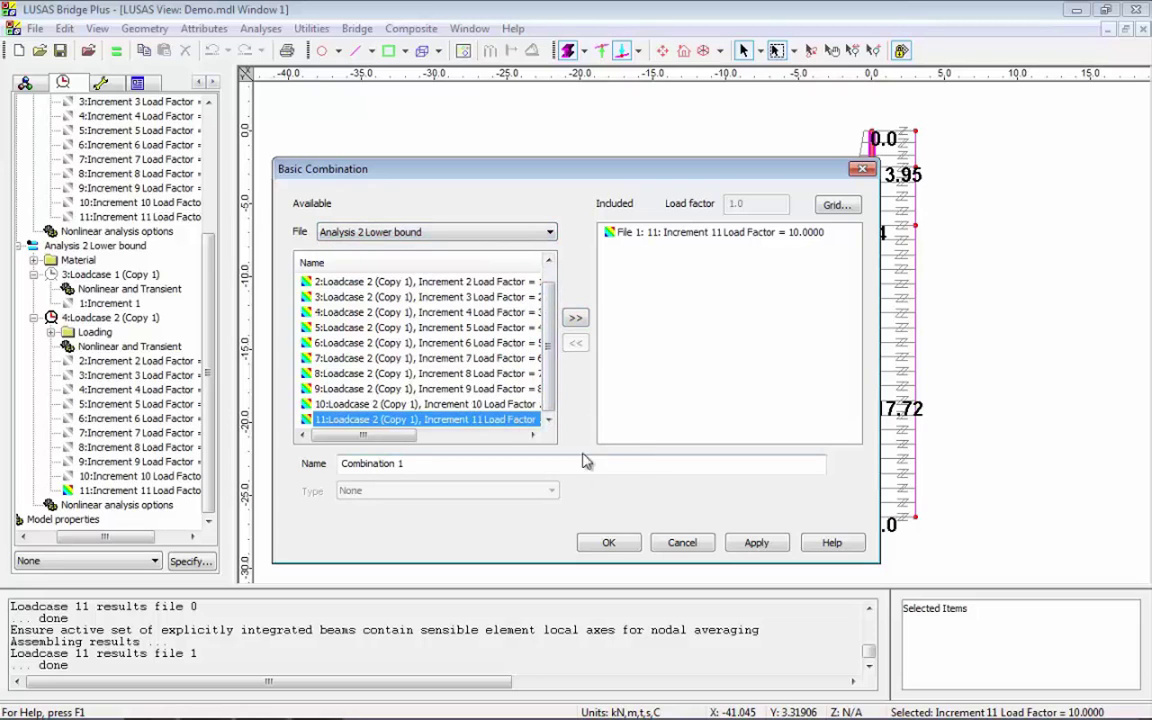
click(575, 317)
Set the lower-bound Increment 11 factor to -1 and create Combination 1
click(836, 204)
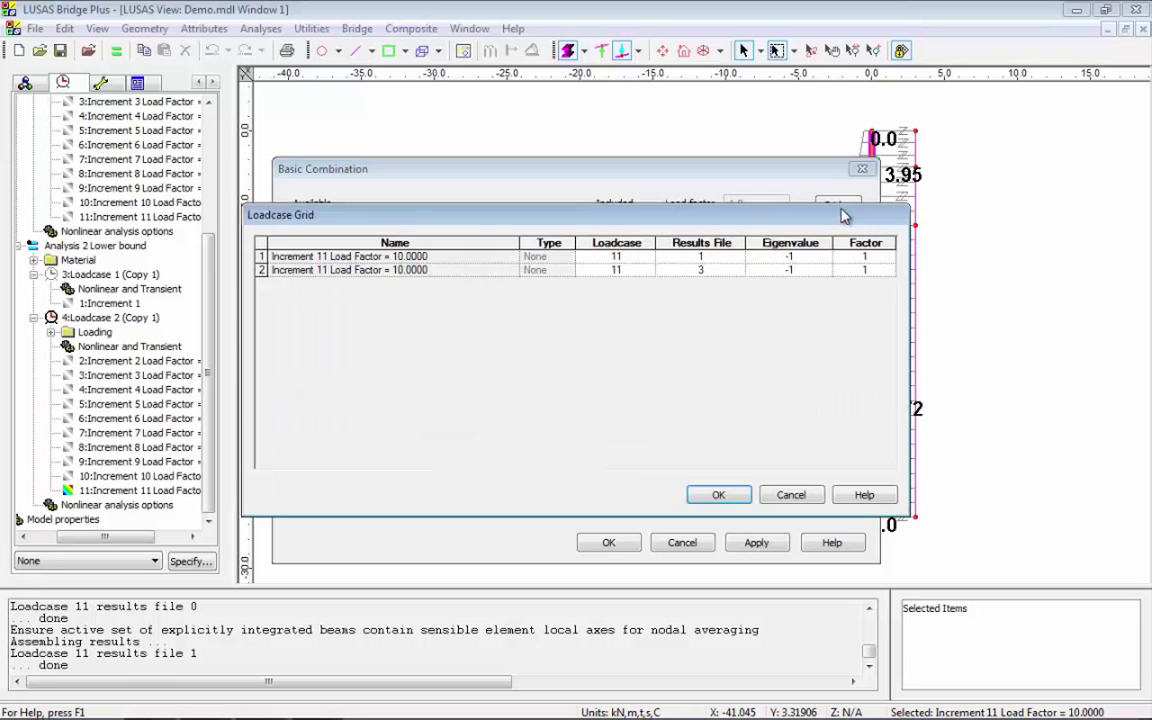
click(863, 274)
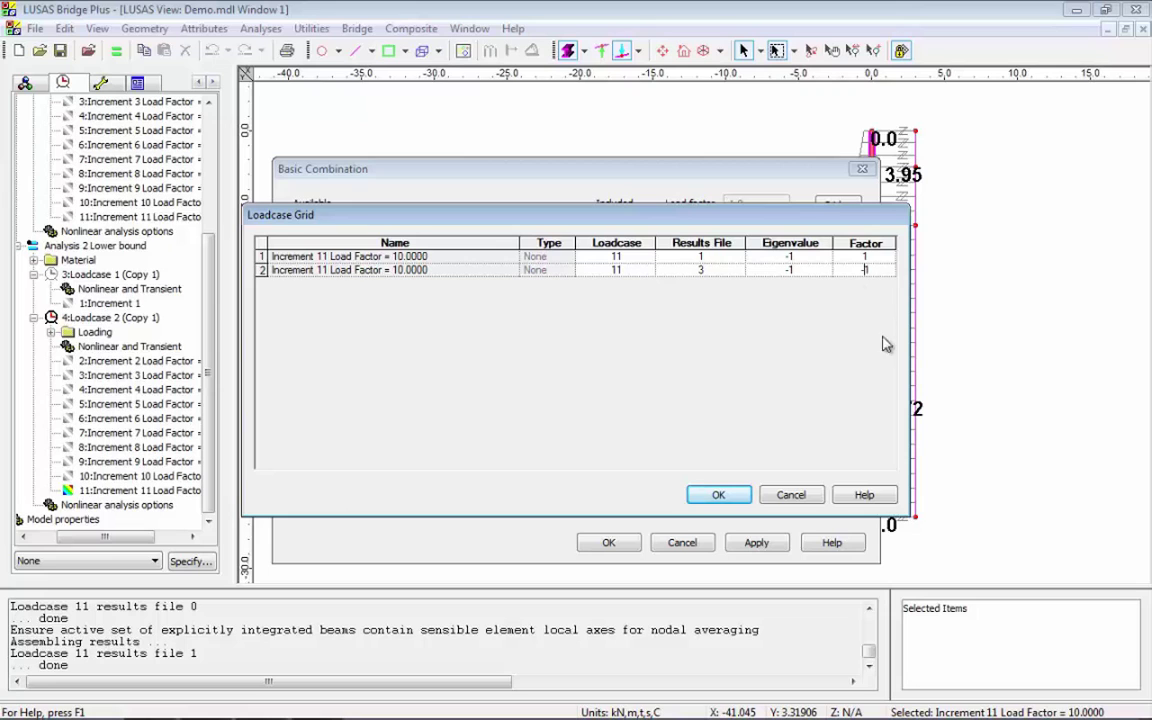
text(-)
click(726, 494)
click(612, 543)
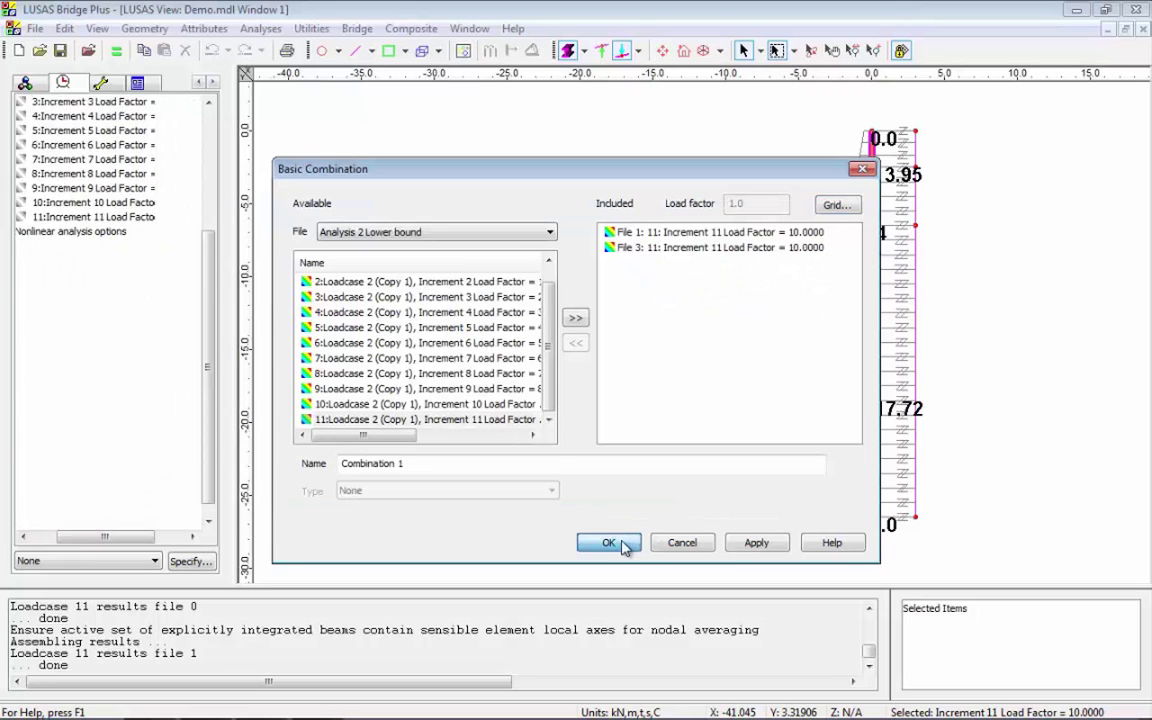
Activate Combination 1 to plot wall moment differences peaking at 16.18 and 26.44
right_click(72, 521)
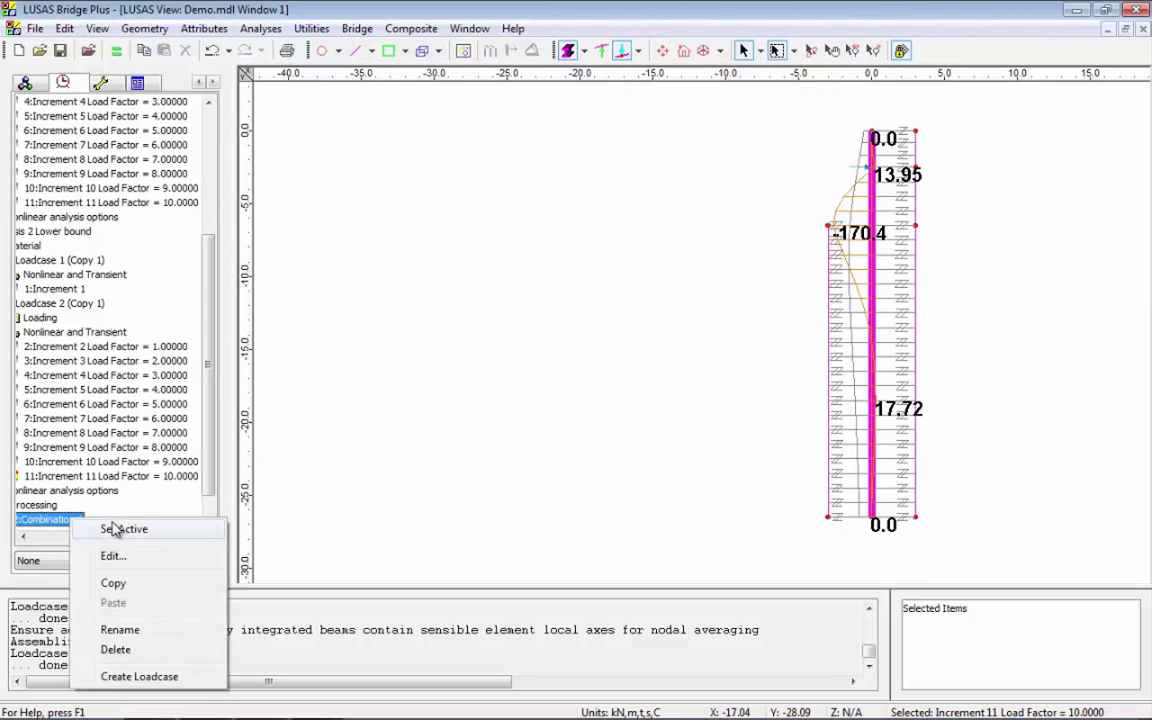
click(127, 531)
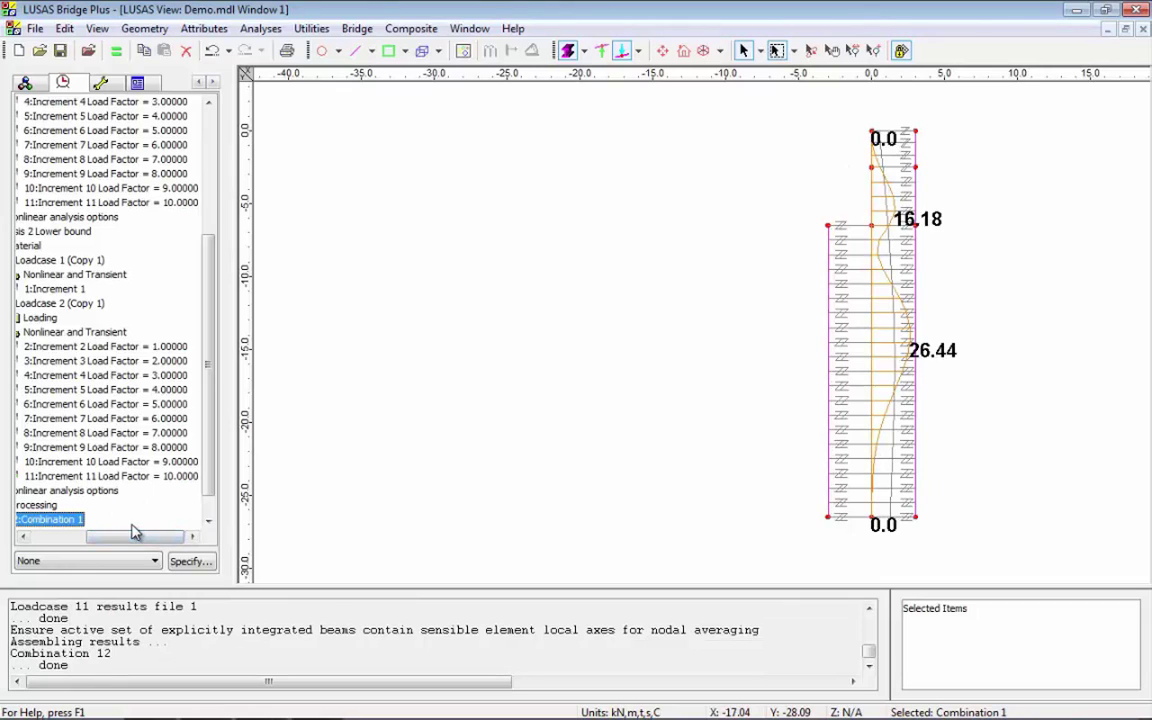